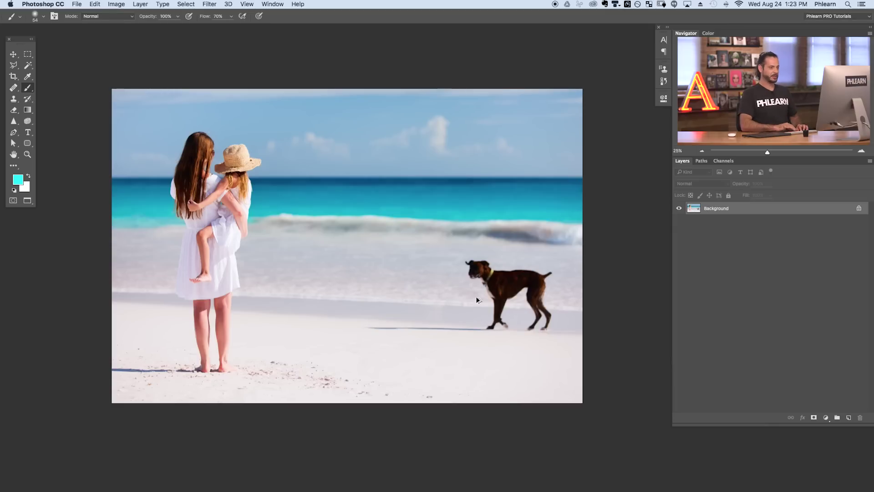
Add an empty Layer 1 above the Background, try a cyan foreground fill on it, then undo the fill
key(super+shift+alt+n)
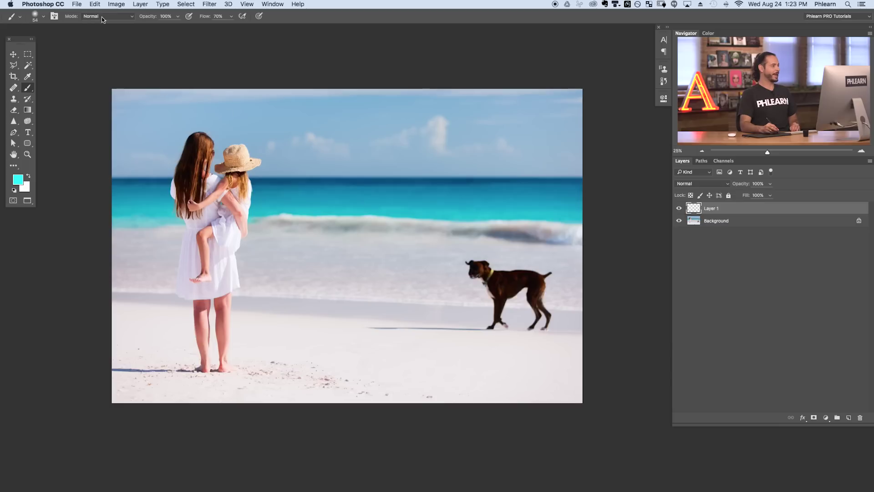
click(95, 4)
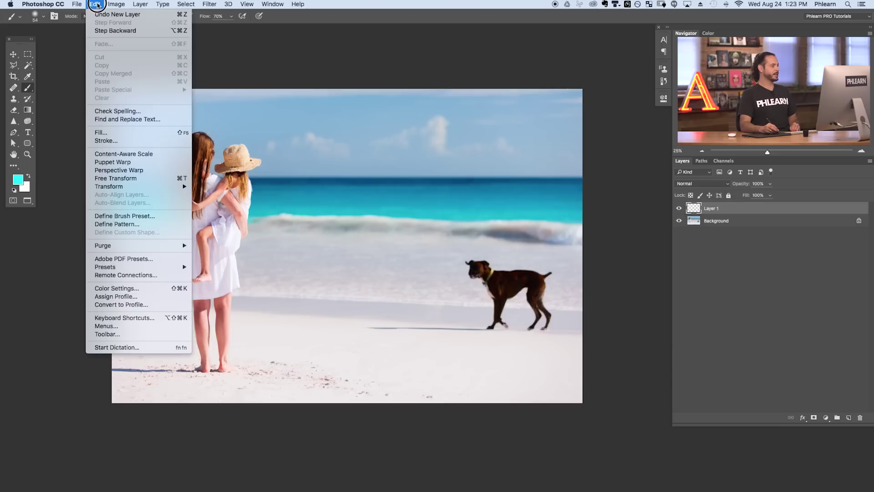
click(117, 135)
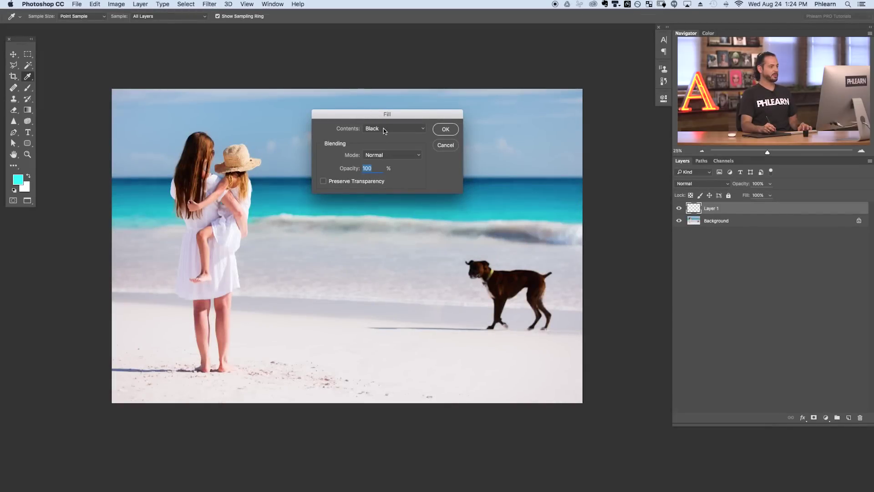
drag(383, 127, 388, 74)
click(395, 157)
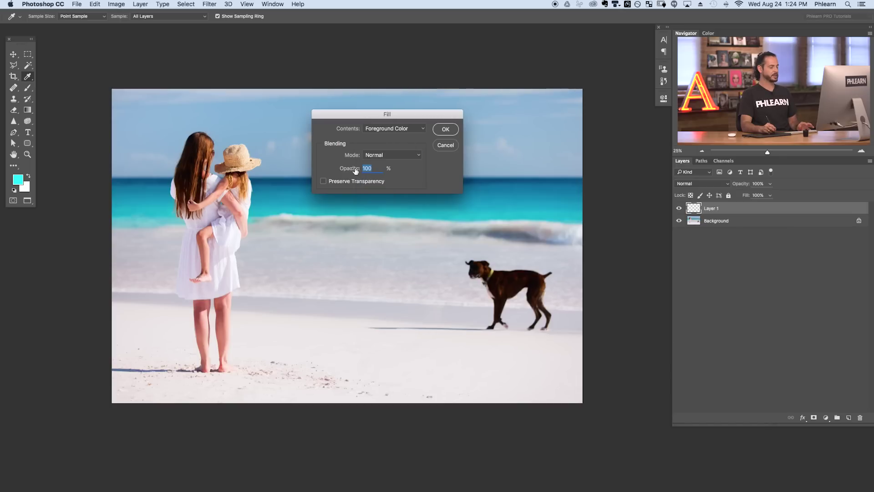
drag(355, 170, 419, 170)
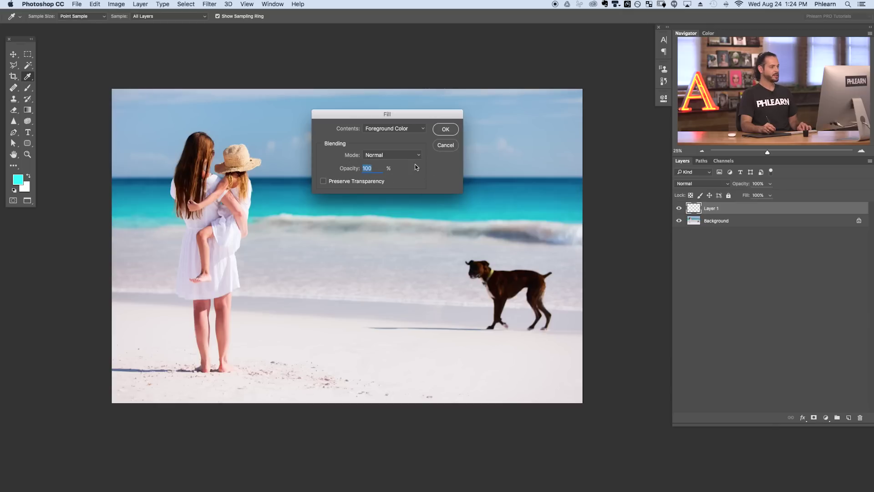
click(446, 130)
key(b)
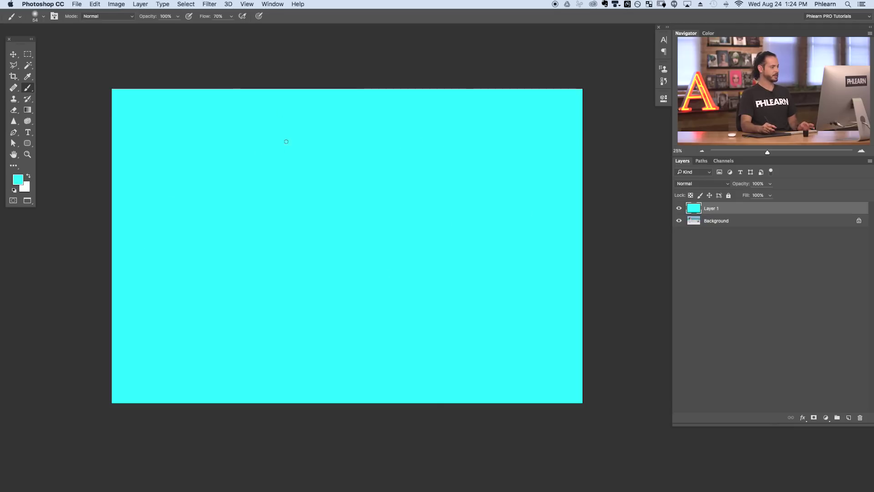
key(super+z)
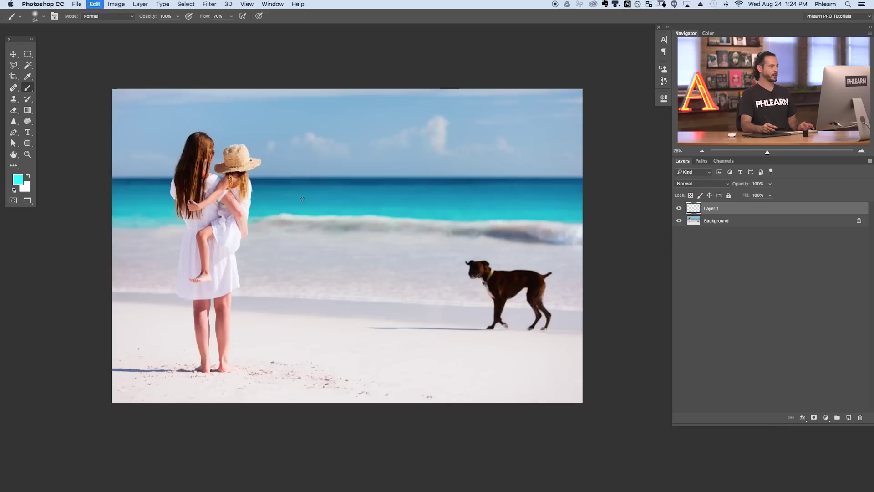
click(95, 6)
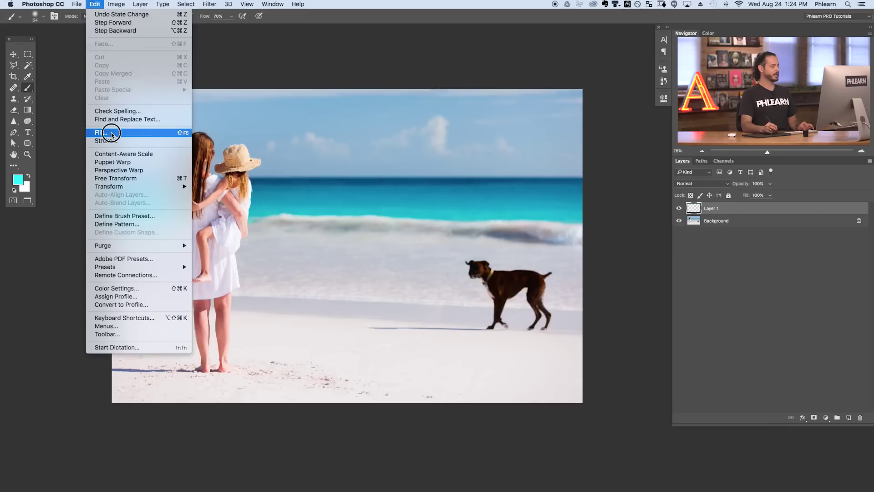
click(109, 130)
click(404, 128)
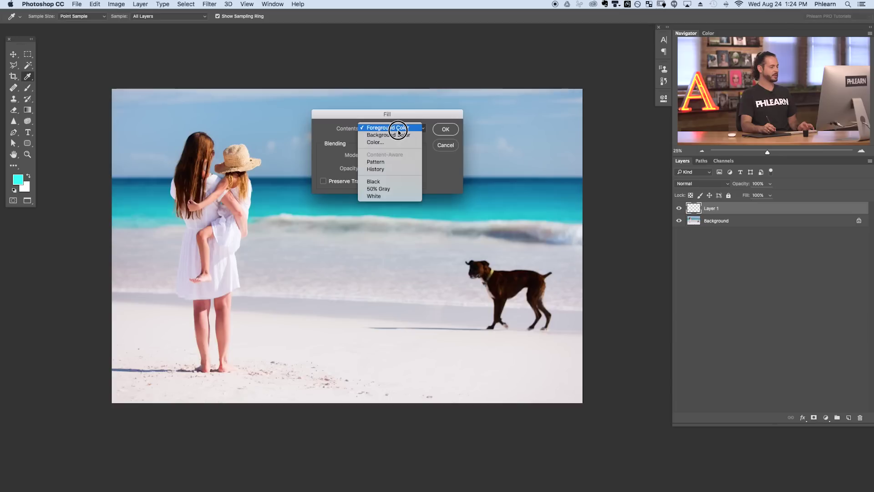
click(401, 142)
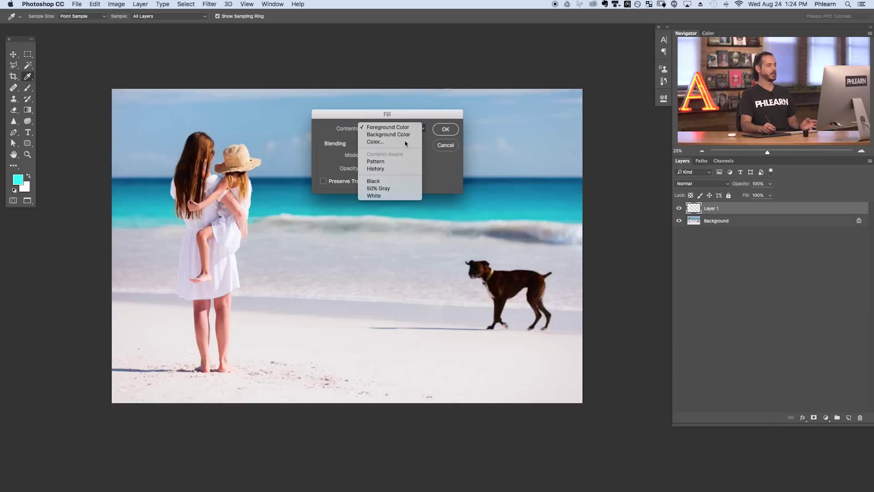
mouse_move(497, 282)
mouse_down()
mouse_move(500, 273)
mouse_move(484, 263)
mouse_up()
click(620, 248)
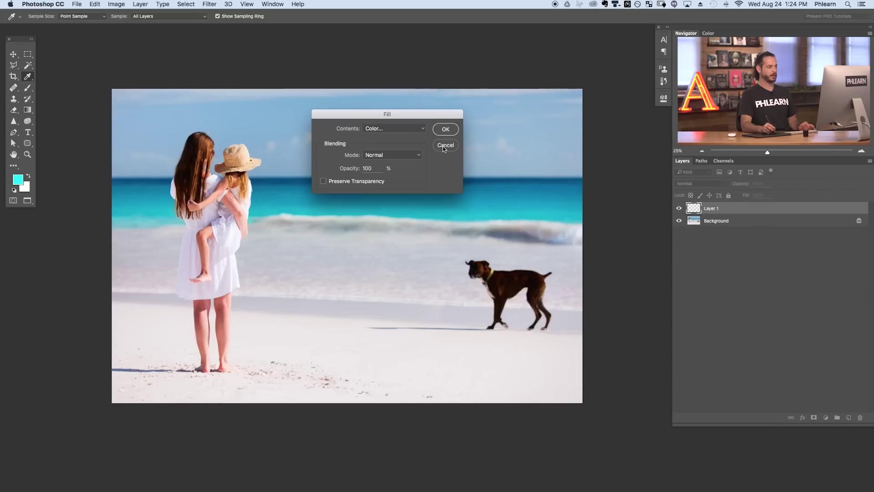
click(446, 129)
key(b)
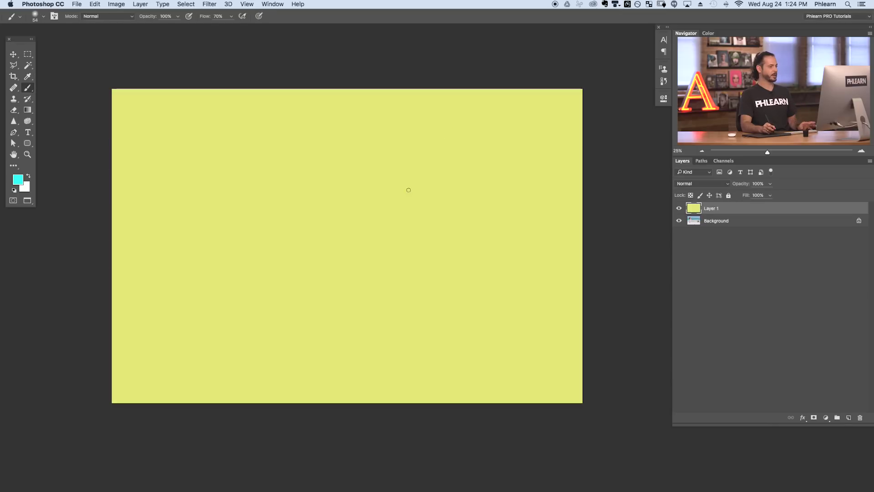
key(super+z)
click(95, 5)
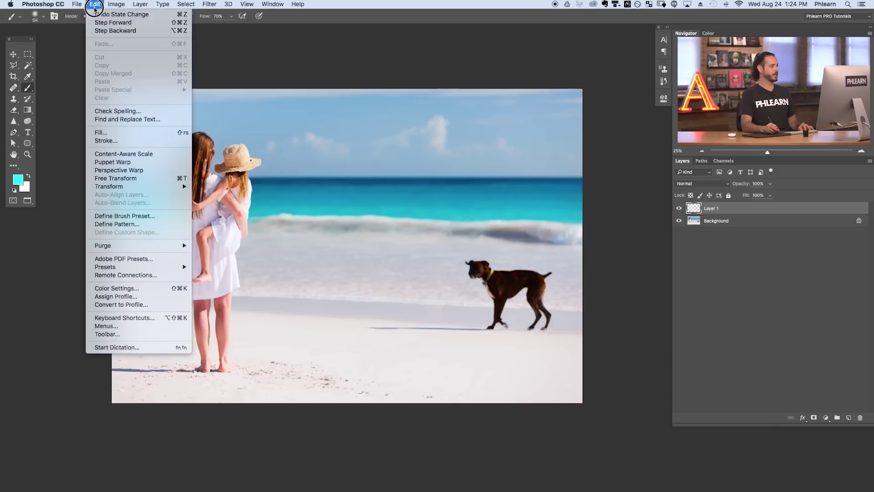
click(119, 131)
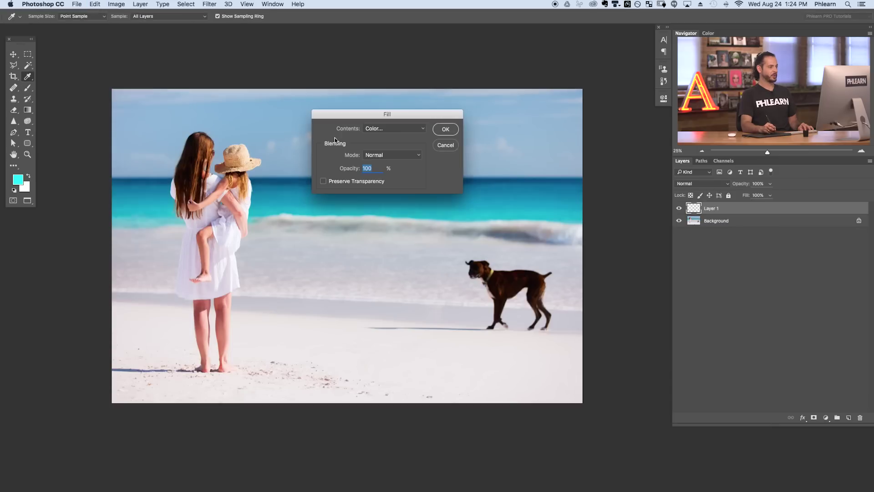
click(389, 130)
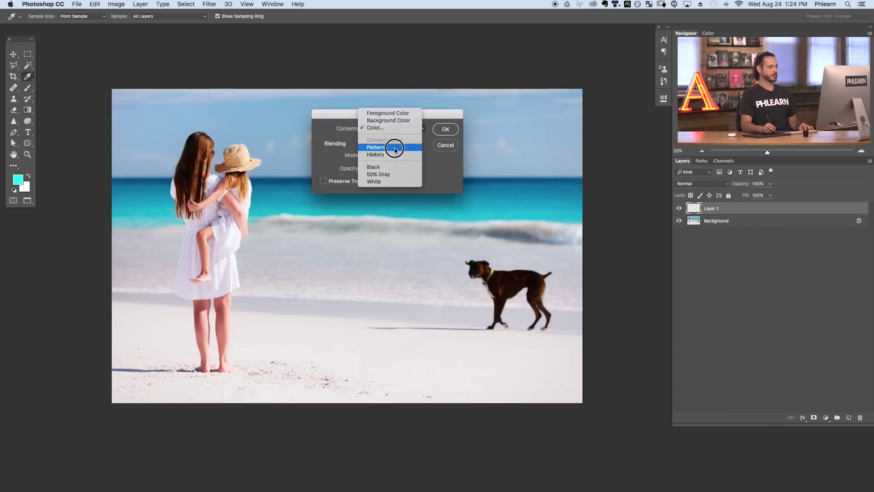
click(394, 150)
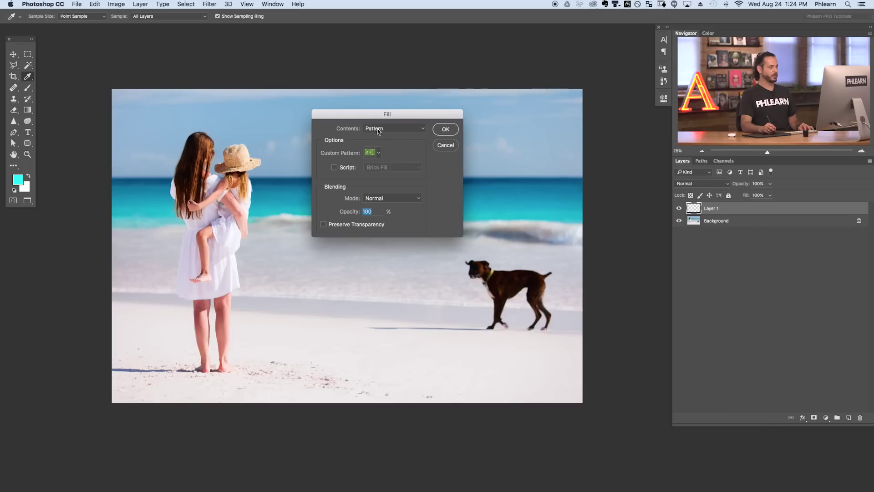
click(378, 153)
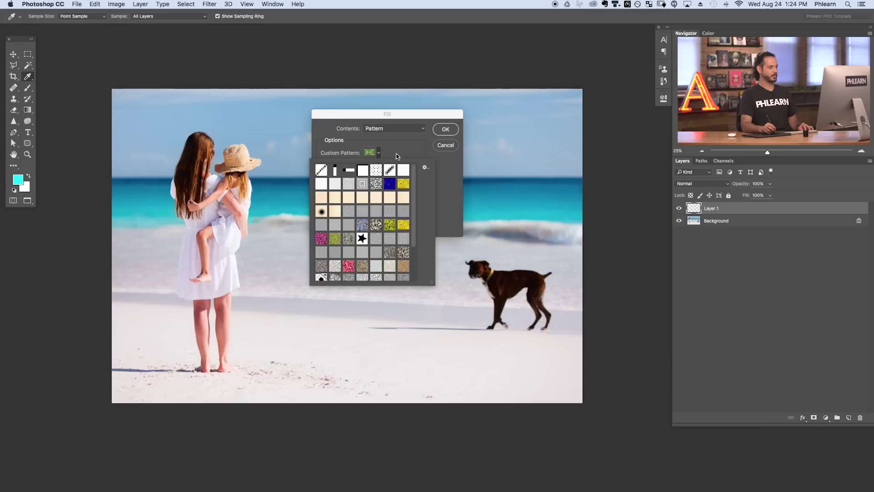
drag(413, 180, 408, 214)
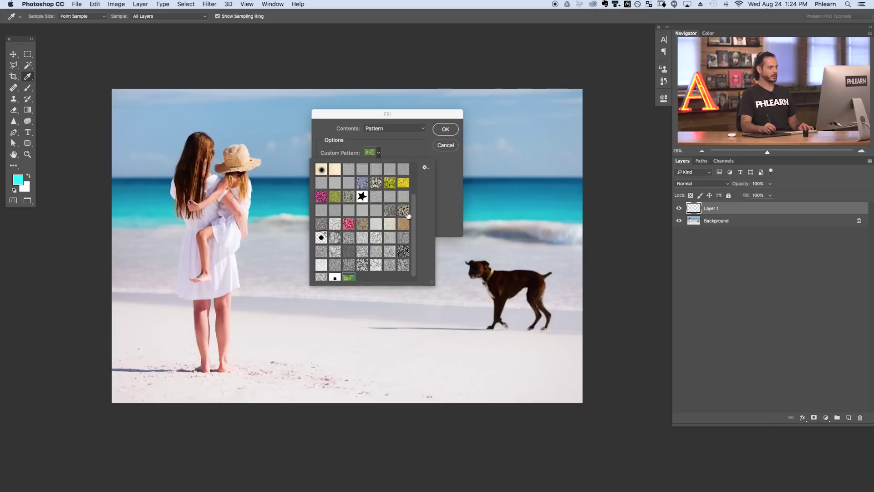
click(401, 153)
click(446, 129)
key(b)
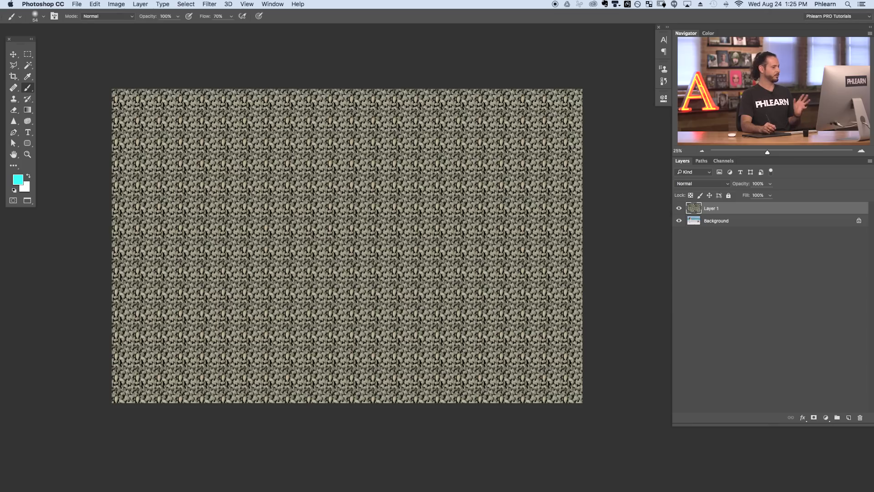
key(super+z)
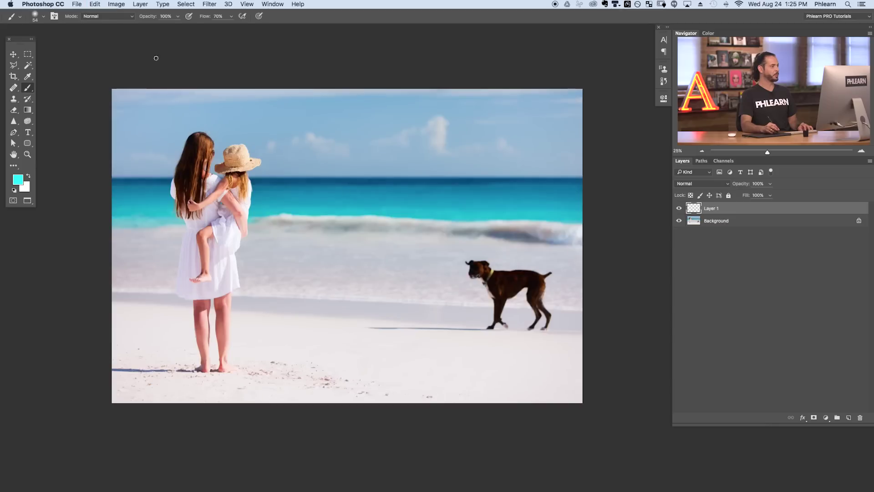
click(90, 6)
click(117, 130)
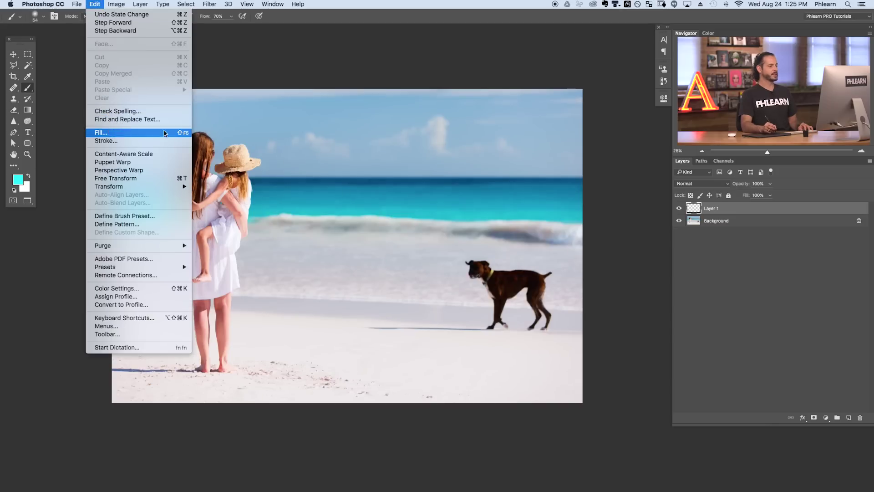
click(390, 127)
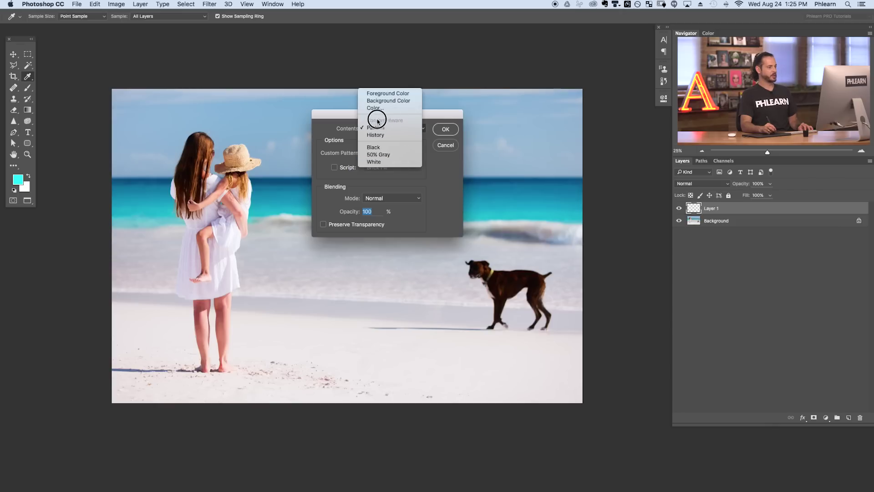
click(428, 131)
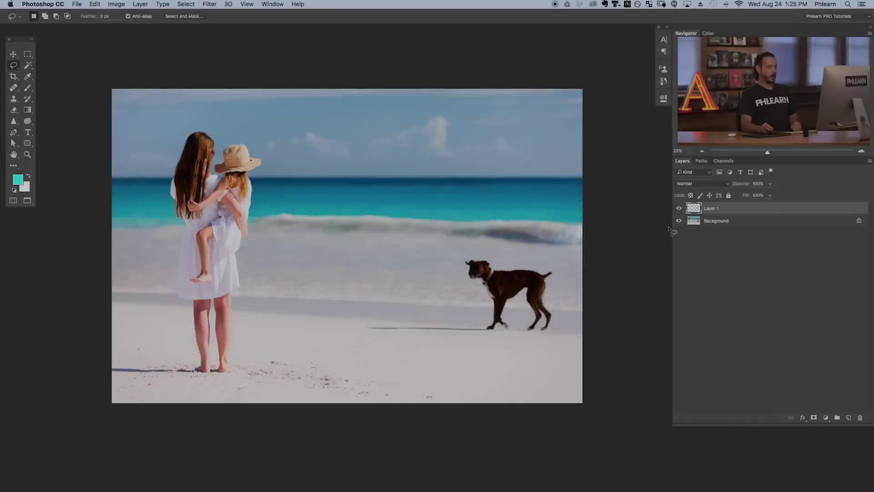
Select around the dog's head and chest, attempt a content-aware fill on empty Layer 1, and dismiss the not-enough-pixels alert
mouse_move(481, 258)
mouse_down()
mouse_move(474, 308)
mouse_move(486, 253)
mouse_up()
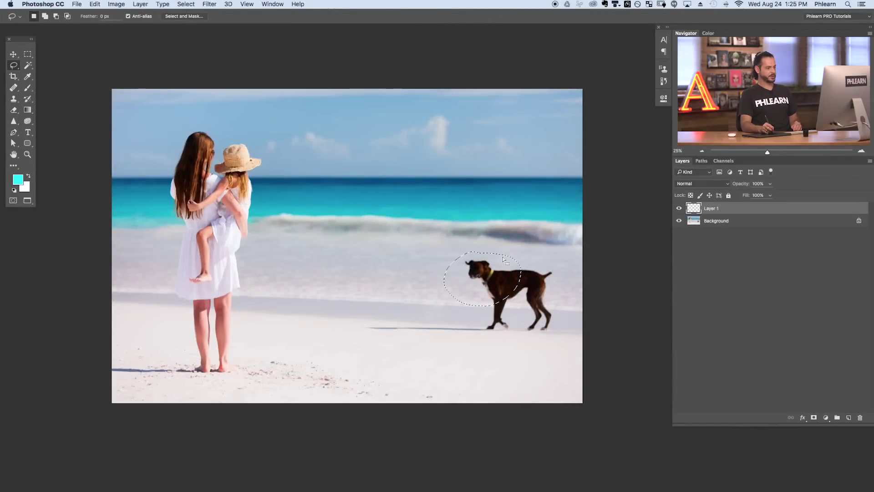
click(95, 4)
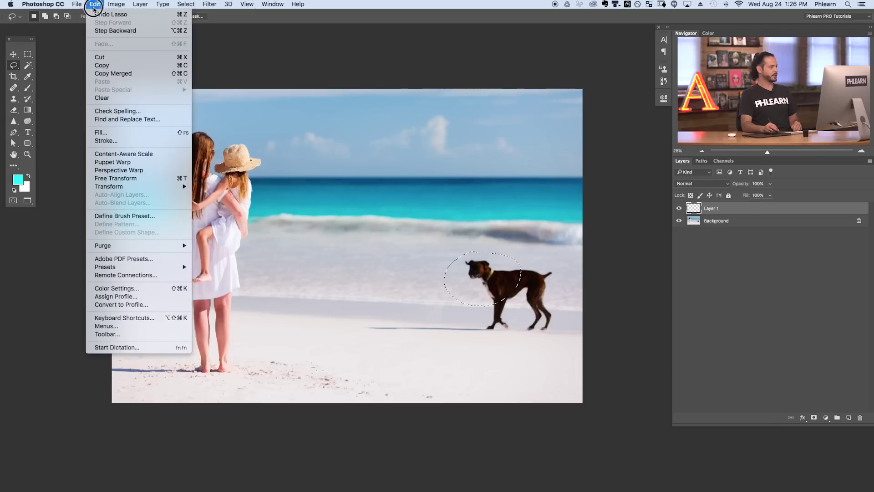
click(102, 133)
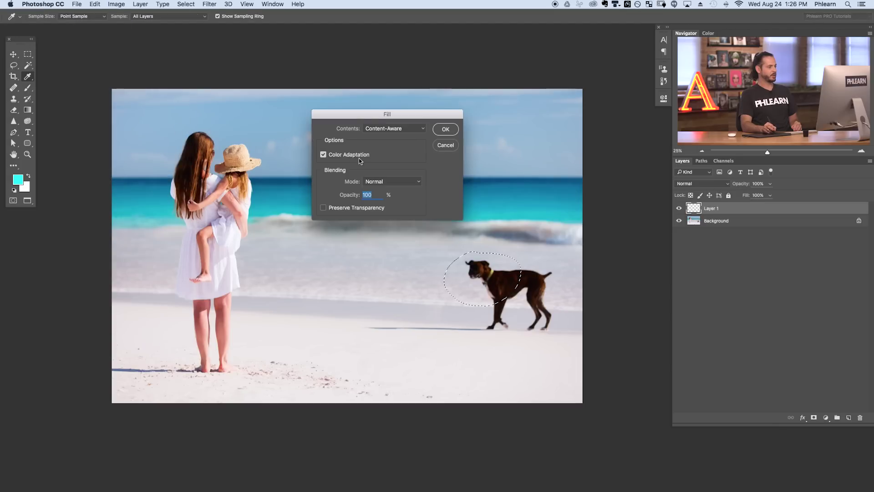
click(445, 130)
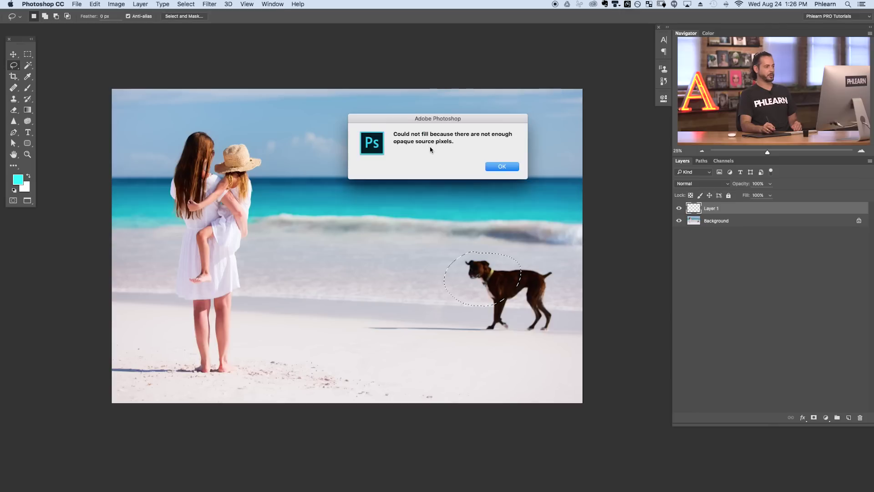
click(502, 167)
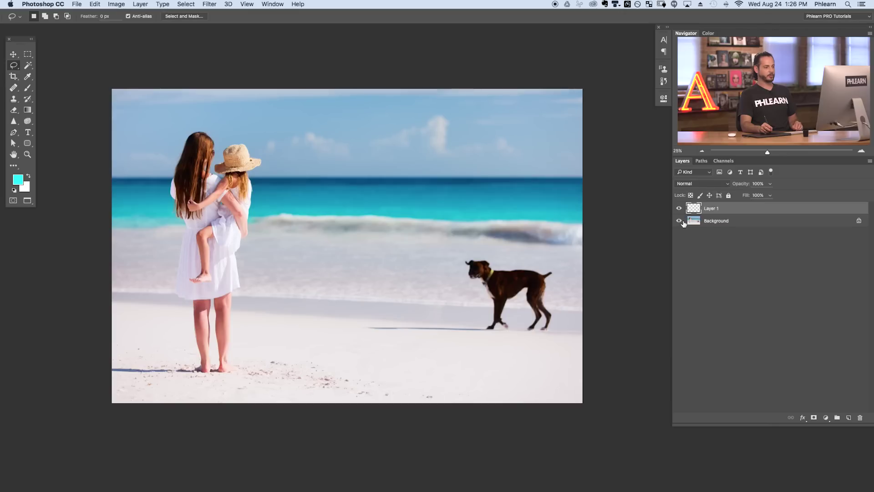
Delete the empty Layer 1
click(710, 221)
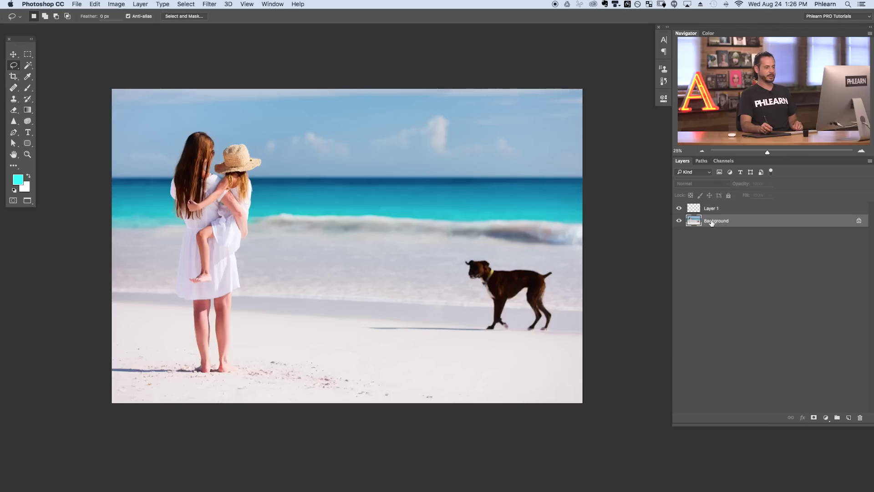
click(717, 211)
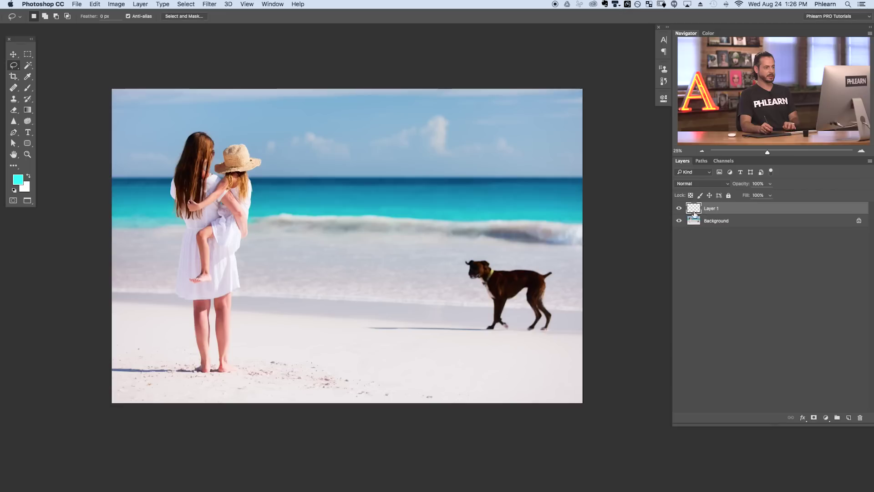
key(BackSpace)
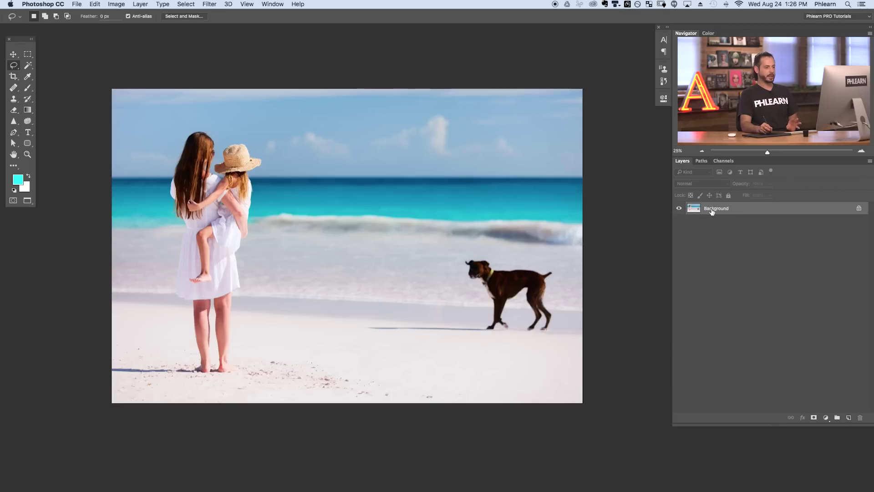
Duplicate the Background layer, check the copy with its eye toggle, and begin outlining the dog
drag(713, 212, 854, 416)
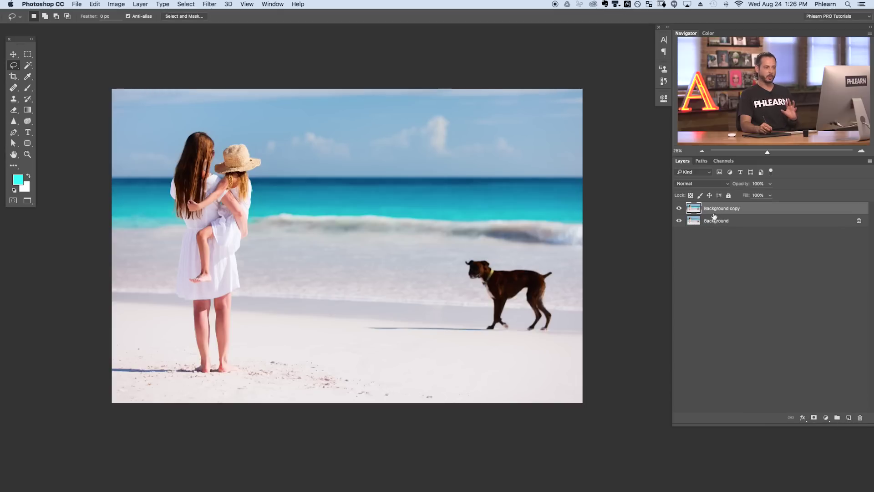
click(679, 209)
click(679, 209)
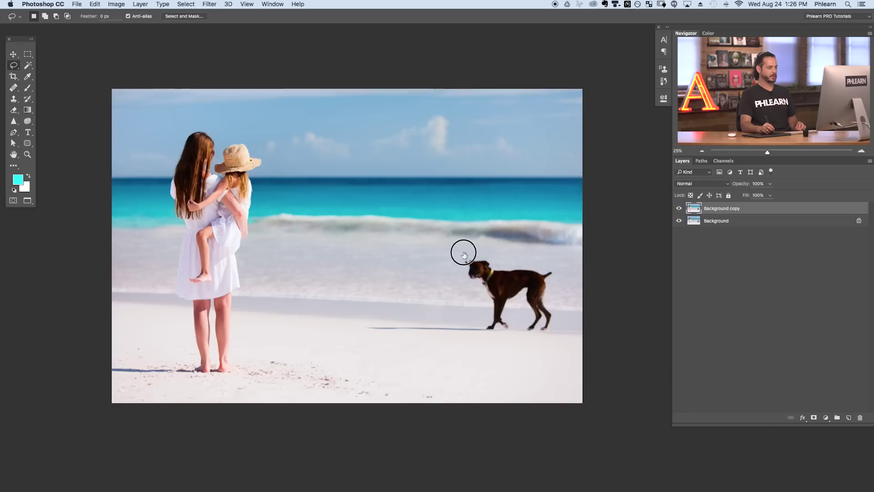
mouse_move(464, 254)
mouse_down()
mouse_move(461, 278)
mouse_move(477, 304)
mouse_move(468, 323)
mouse_move(361, 324)
mouse_move(429, 341)
mouse_move(506, 342)
mouse_move(542, 336)
mouse_move(558, 316)
mouse_move(545, 266)
mouse_move(510, 254)
mouse_move(459, 253)
mouse_up()
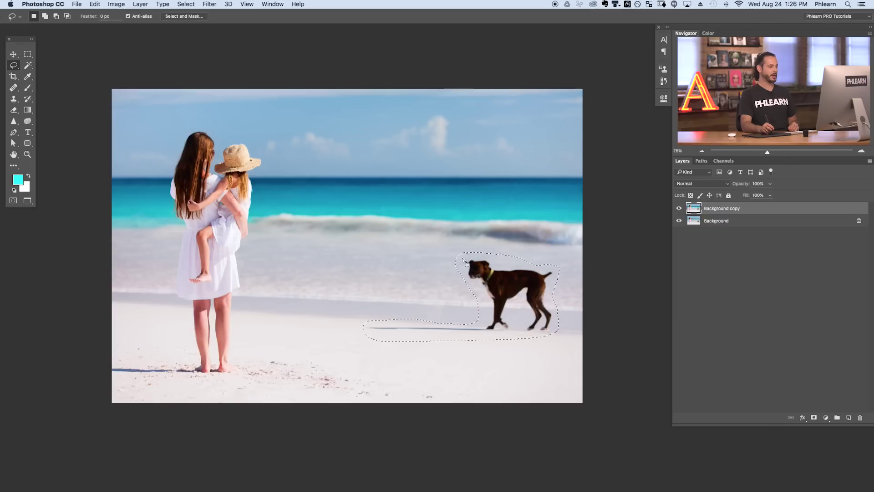
Content-Aware fill the lassoed dog and shadow, then deselect
click(95, 4)
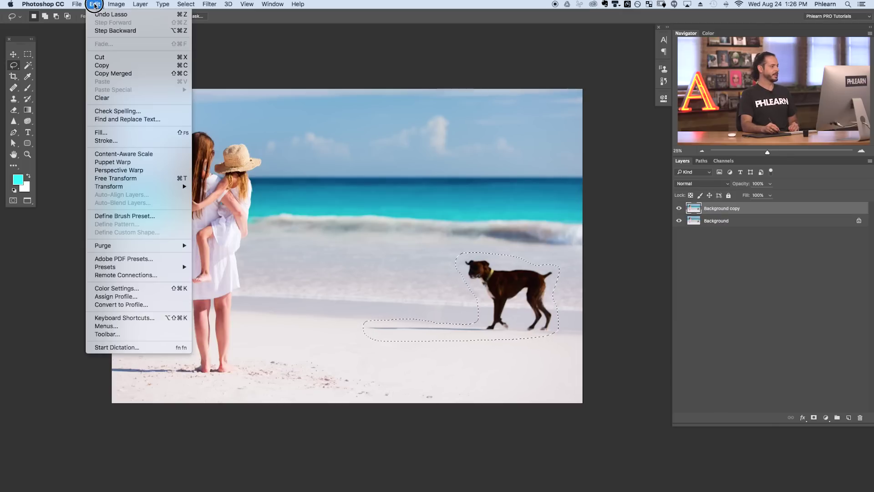
click(113, 132)
click(384, 130)
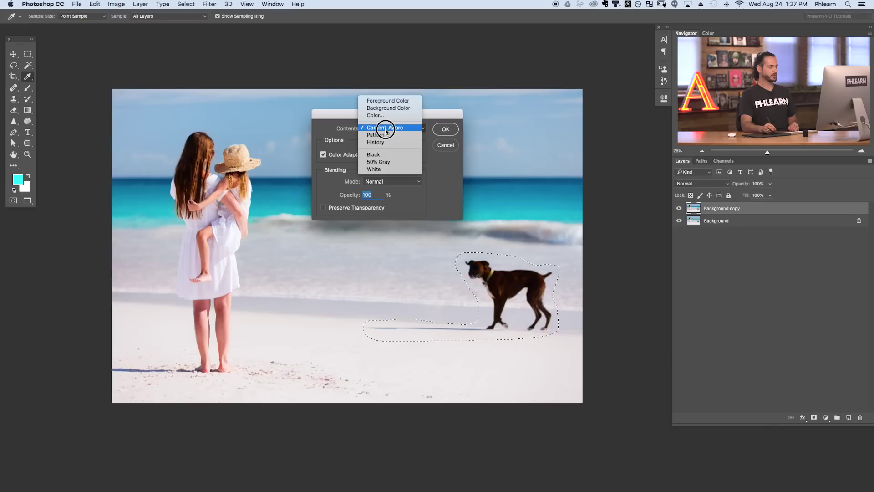
click(386, 130)
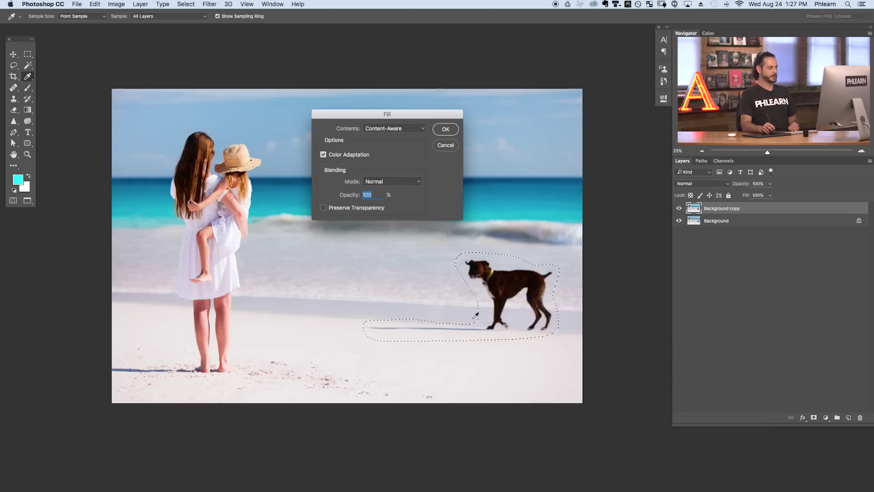
click(446, 128)
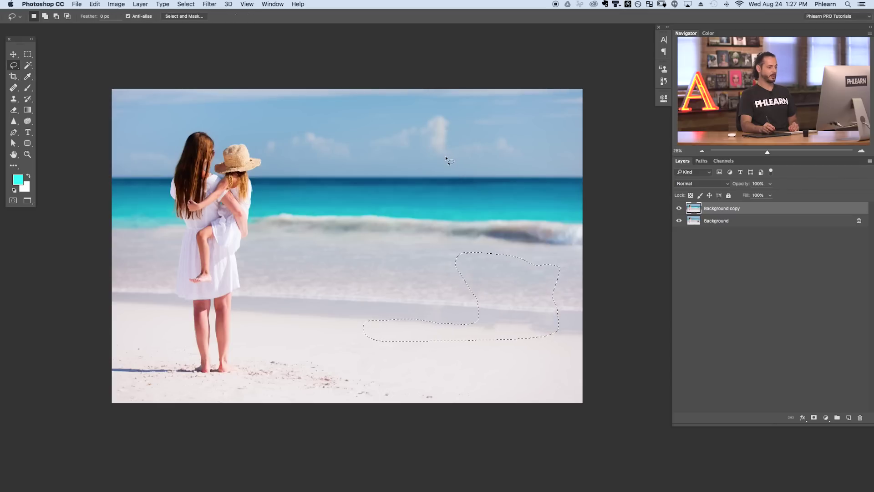
key(super+d)
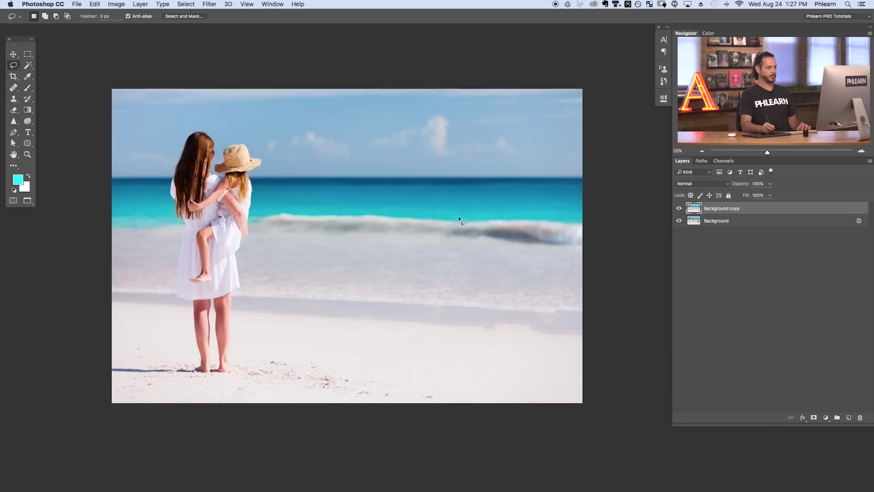
Toggle the Background copy's visibility to compare with the original, then zoom in on the sand
click(679, 208)
click(679, 208)
click(679, 208)
click(679, 208)
click(679, 208)
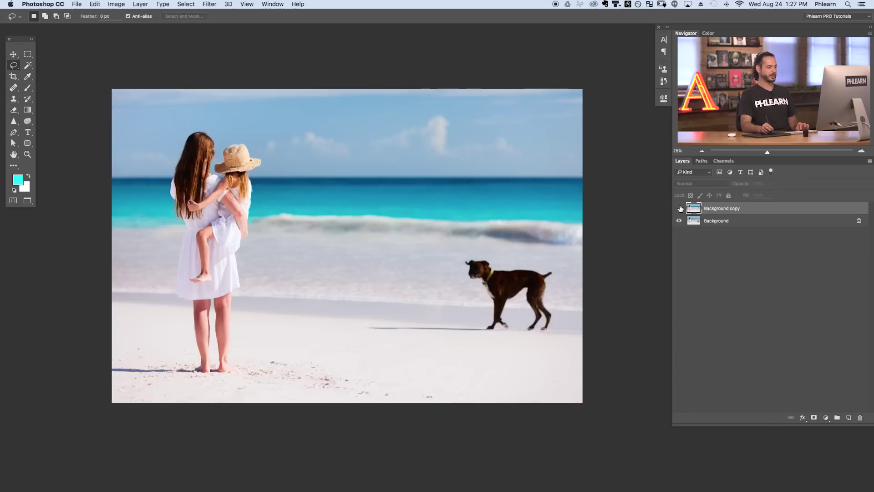
click(680, 208)
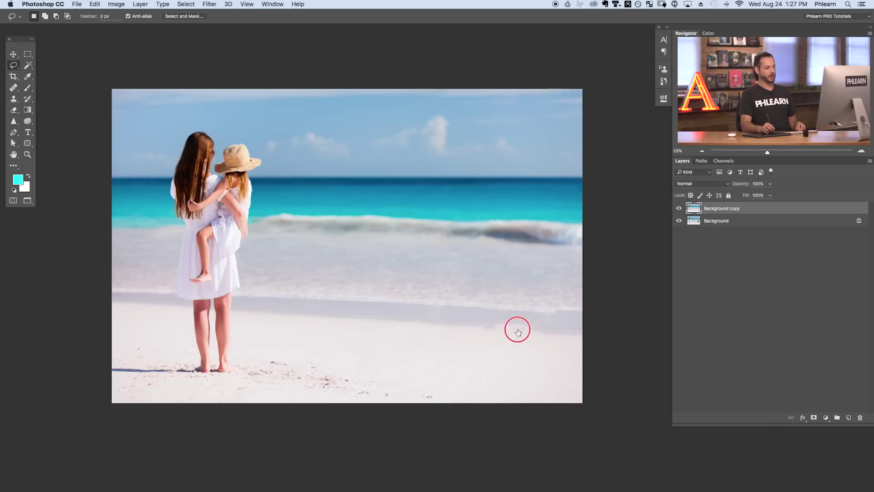
drag(518, 332, 461, 345)
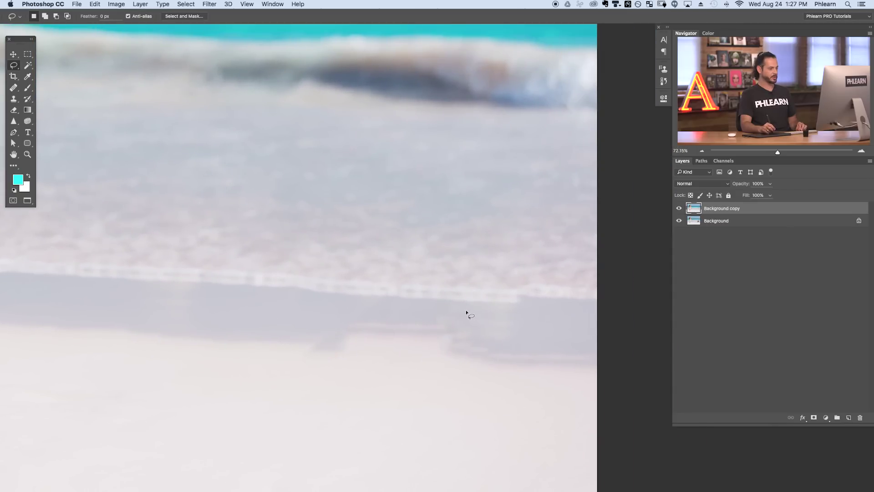
Lasso and Content-Aware fill the leftover smudge where the dog stood, then ready a smaller Clone Stamp
mouse_move(466, 311)
mouse_down()
mouse_move(345, 313)
mouse_move(294, 325)
mouse_move(305, 359)
mouse_move(386, 392)
mouse_move(476, 399)
mouse_move(528, 372)
mouse_move(506, 317)
mouse_move(471, 308)
mouse_up()
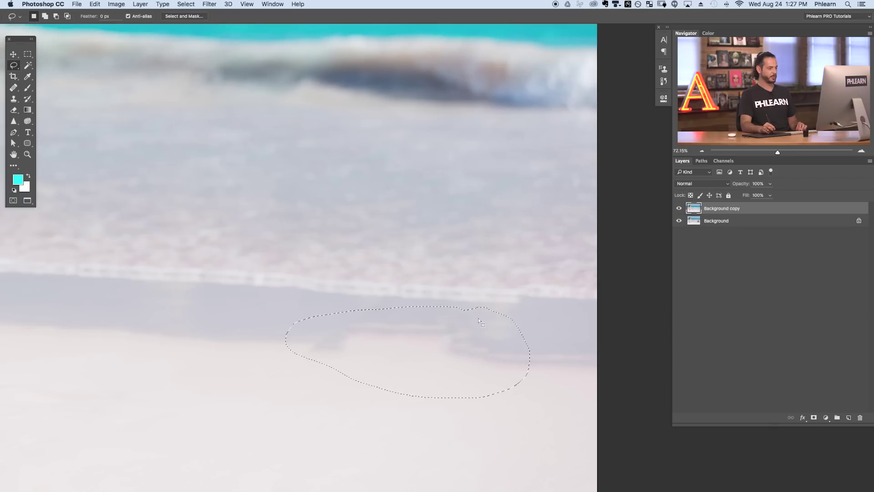
click(95, 4)
click(103, 132)
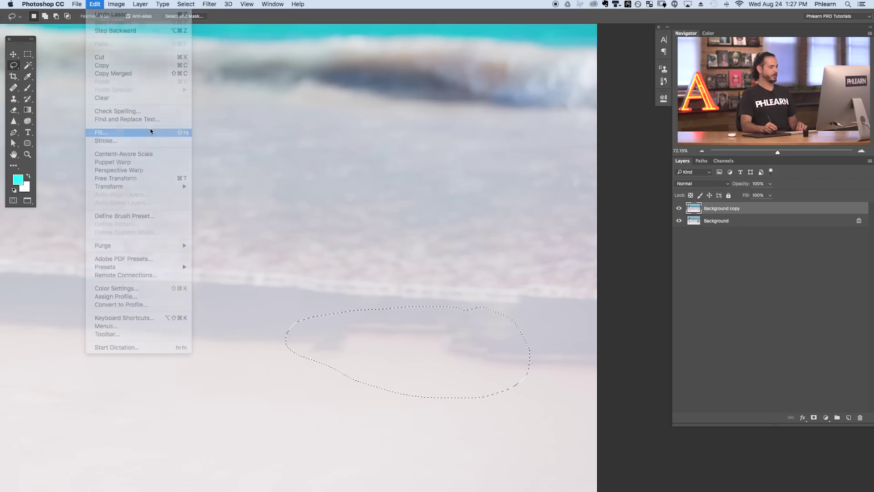
click(443, 129)
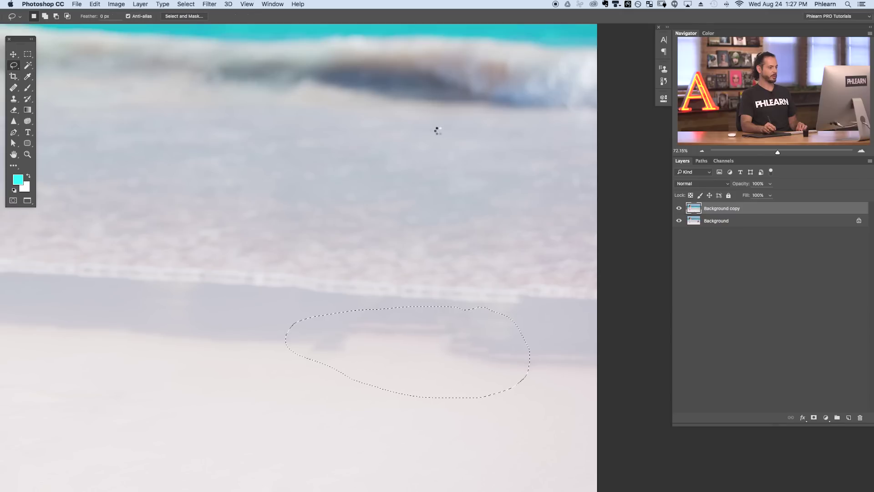
key(super+d)
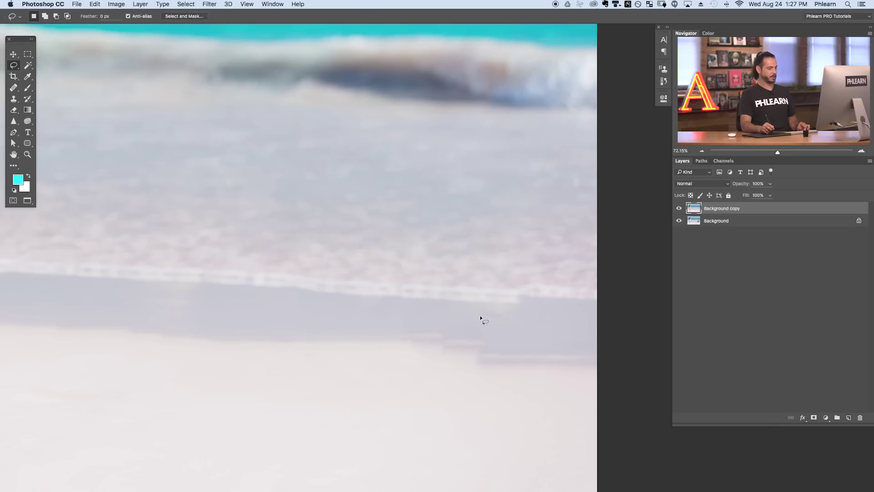
key(s)
mouse_move(469, 365)
mouse_down()
mouse_move(496, 344)
mouse_move(407, 339)
mouse_move(481, 342)
mouse_up()
Clone sand along the uneven wet-sand edge at 30% flow, then fit the whole photo on screen
alt+click(507, 342)
alt+click(485, 338)
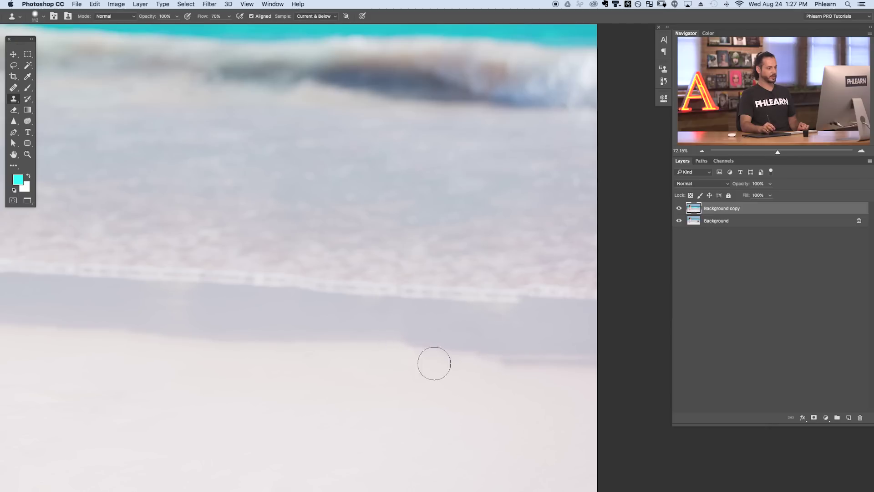
mouse_move(434, 363)
mouse_down()
mouse_move(400, 347)
mouse_move(532, 369)
mouse_move(523, 340)
mouse_move(528, 304)
mouse_move(531, 315)
mouse_move(469, 302)
mouse_up()
alt+click(482, 385)
click(496, 367)
key(shift+3)
alt+click(545, 316)
key(space)
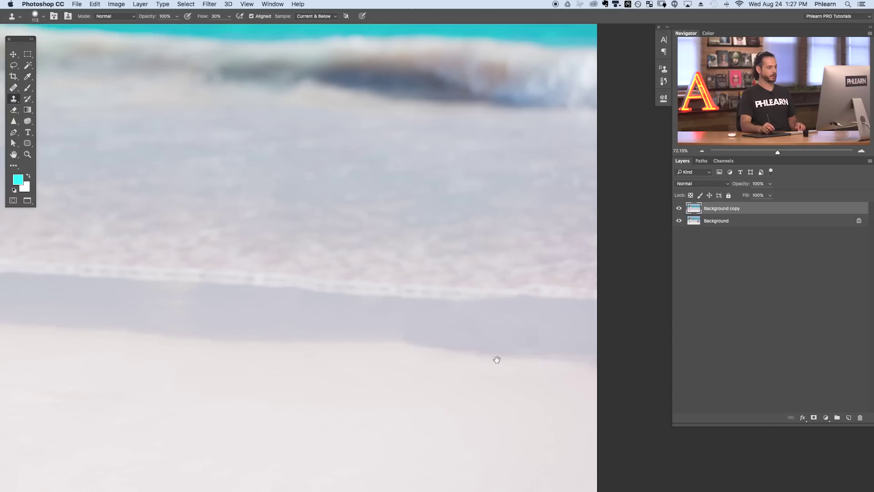
key(super+0)
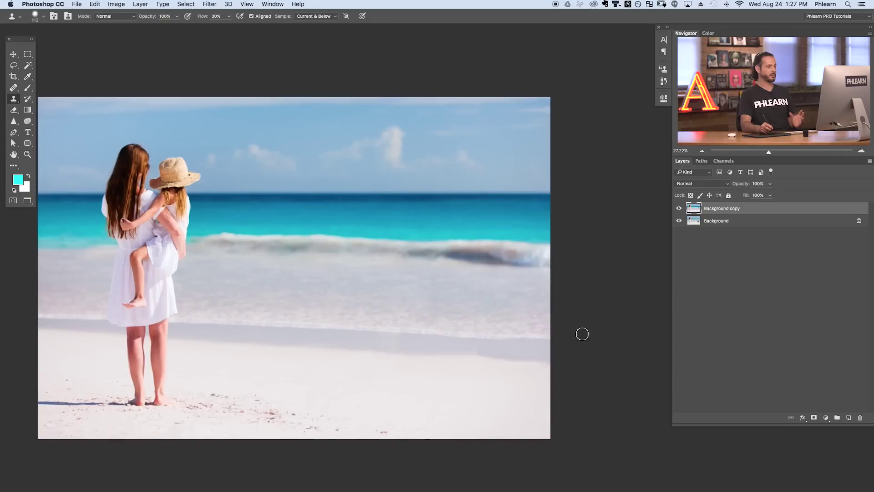
Pan the view and toggle the Background copy to compare it against the original dog
key(space)
drag(507, 310, 669, 240)
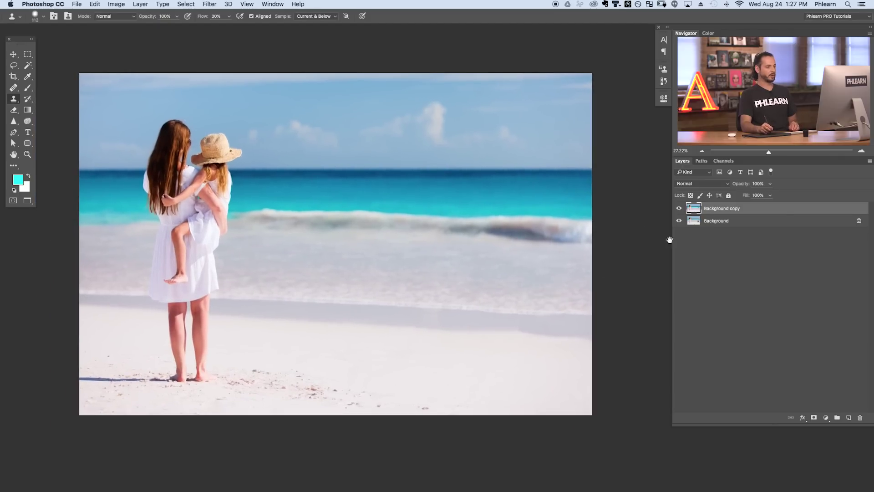
click(679, 209)
click(678, 210)
click(679, 209)
click(678, 209)
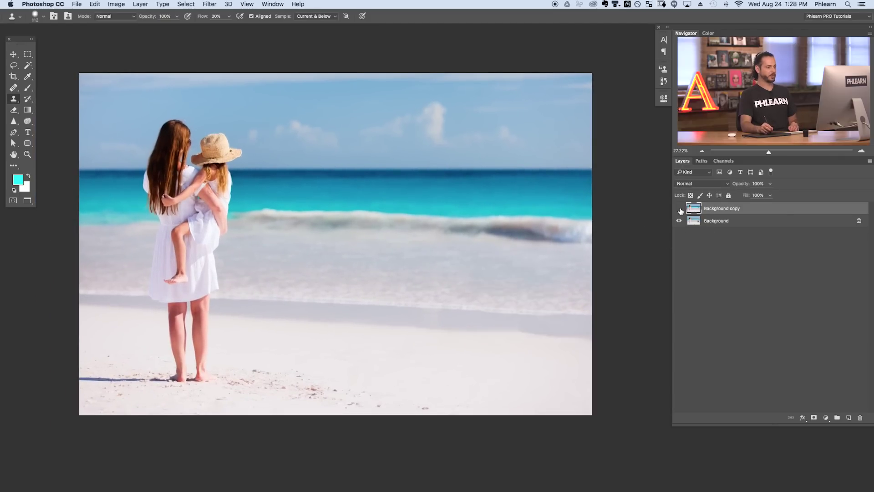
click(679, 209)
click(679, 209)
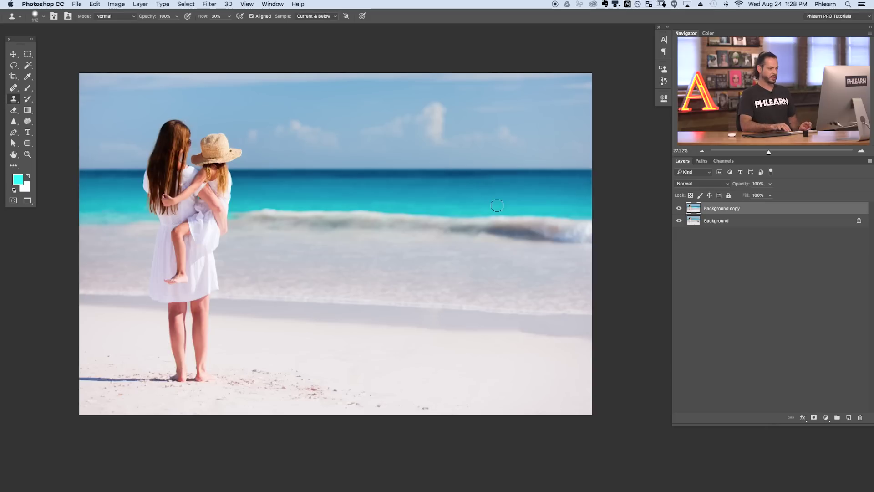
Open the Fill dialog and cancel it, then zoom in on the feet and sand
key(shift+BackSpace)
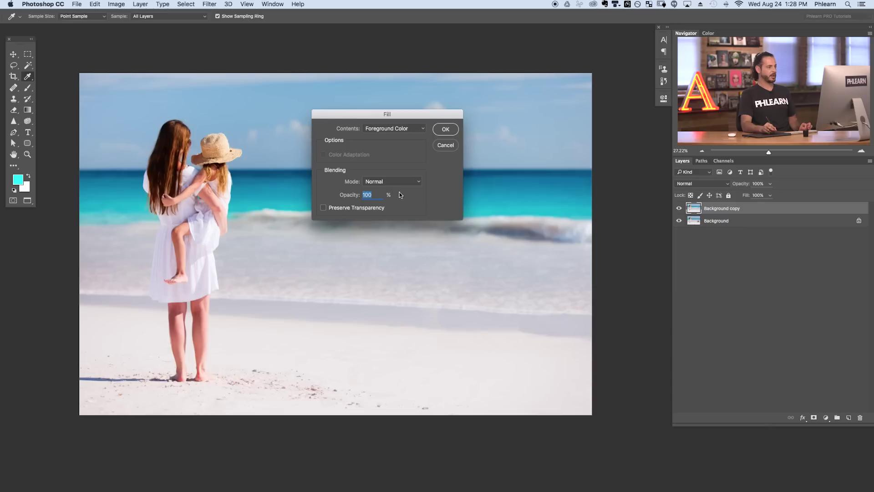
click(445, 146)
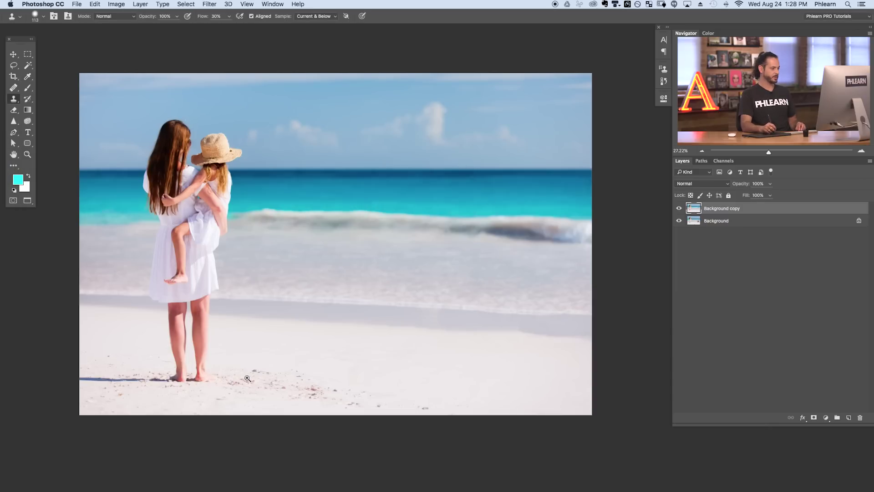
drag(189, 362, 292, 348)
With the Lasso tool, Content-Aware fill away the small sand mound right of the feet
drag(306, 386, 324, 363)
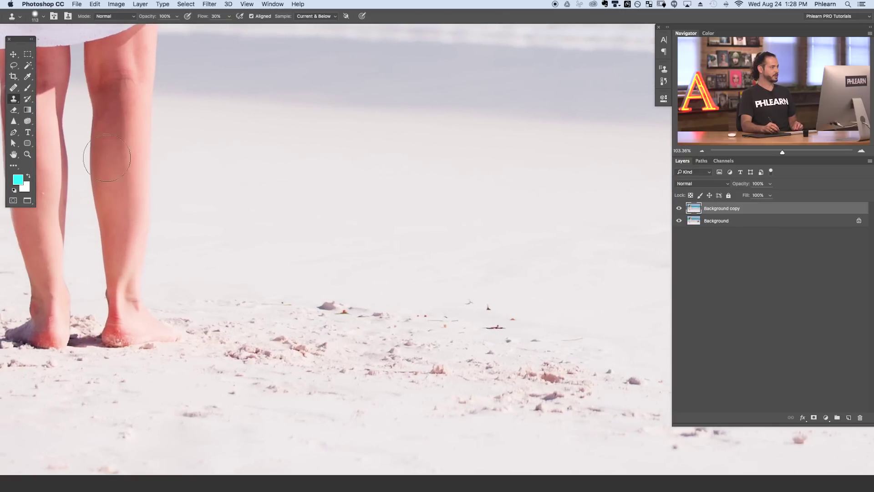
click(14, 66)
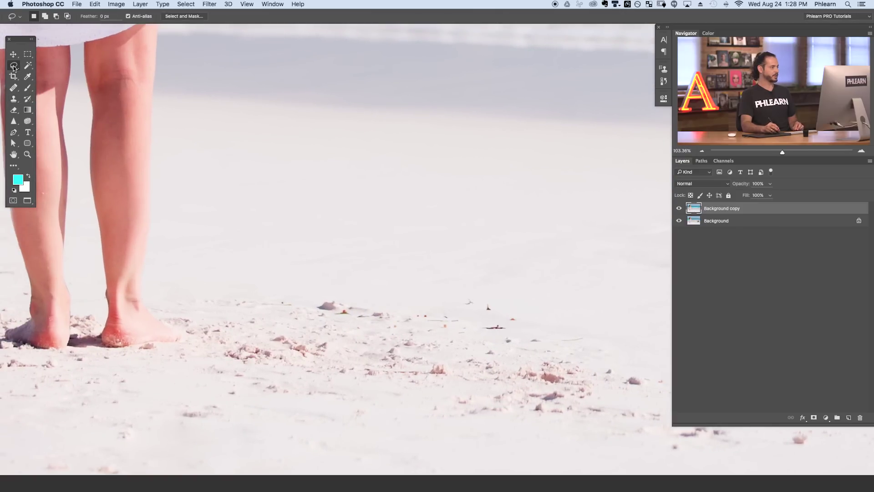
click(28, 55)
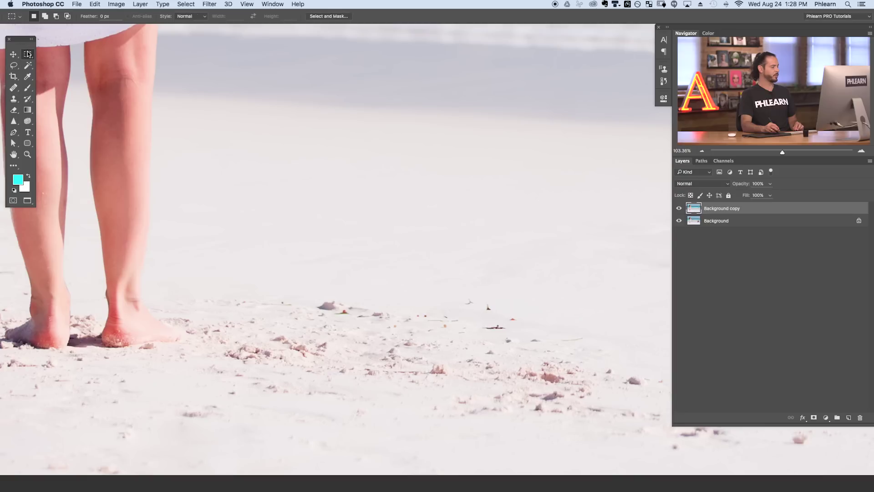
click(14, 67)
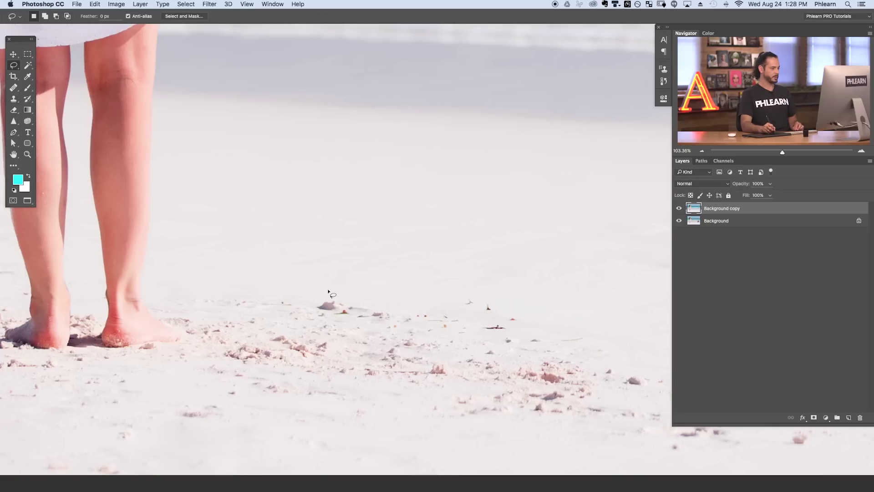
mouse_move(327, 290)
mouse_down()
mouse_move(313, 319)
mouse_move(374, 330)
mouse_move(402, 311)
mouse_move(369, 294)
mouse_up()
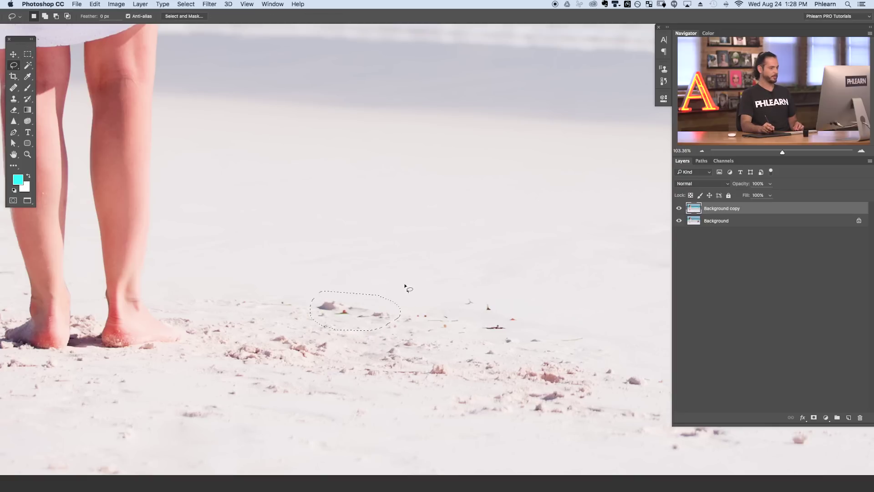
key(shift+BackSpace)
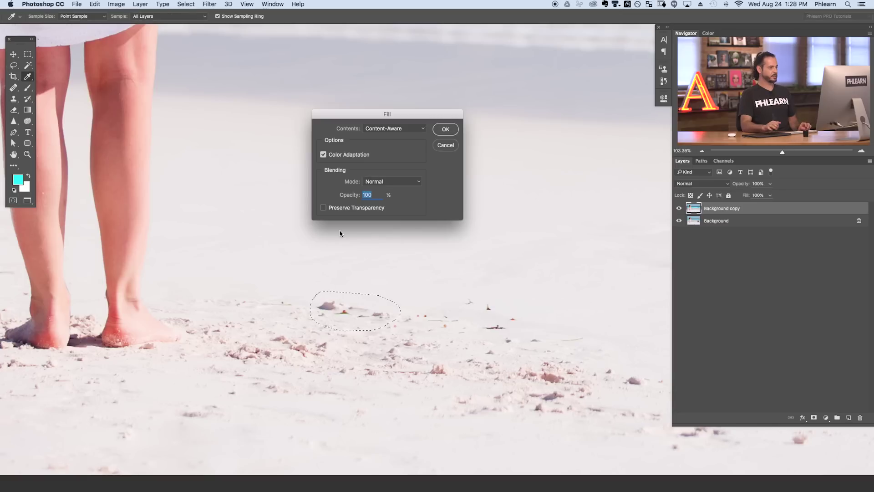
click(445, 130)
Content-Aware fill the small debris further right and bring up the fill for more debris
mouse_move(470, 290)
mouse_down()
mouse_move(464, 313)
mouse_move(500, 287)
mouse_move(482, 288)
mouse_up()
key(shift+BackSpace)
key(Return)
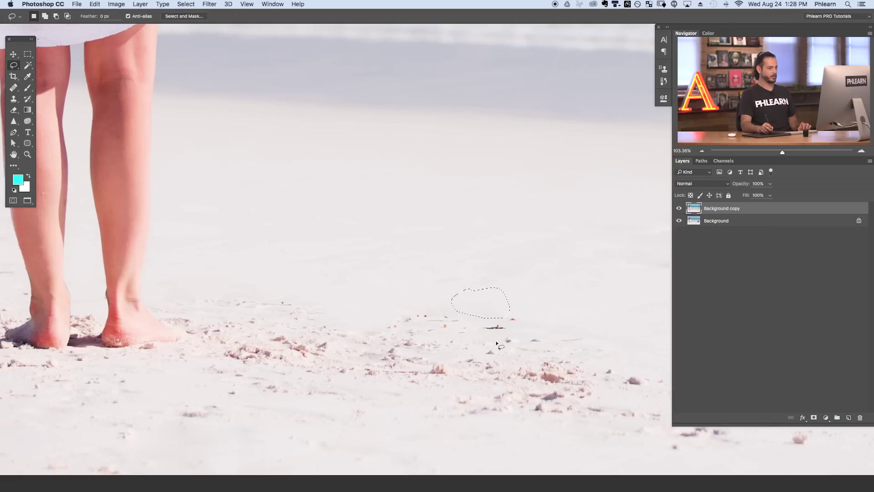
mouse_move(498, 345)
mouse_down()
mouse_move(409, 299)
mouse_move(435, 329)
mouse_move(477, 328)
mouse_move(494, 305)
mouse_up()
key(shift+BackSpace)
Content-Aware fill three more debris patches on the sand beside the feet
key(Return)
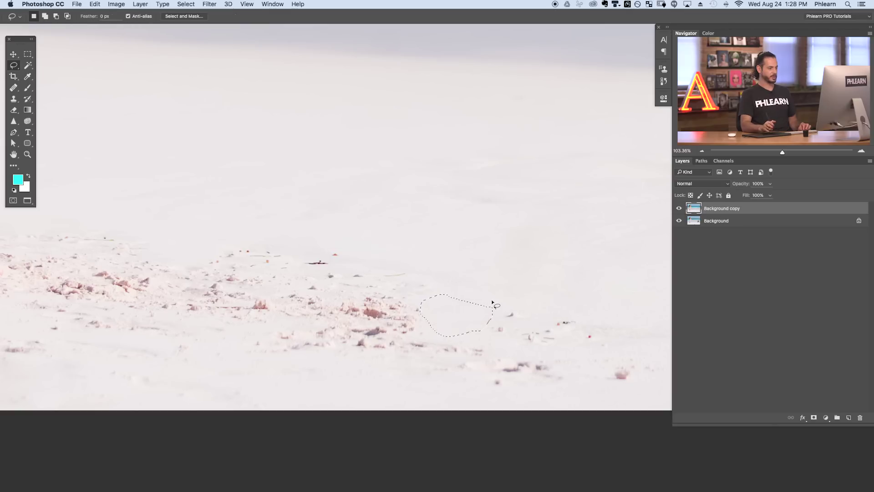
mouse_move(573, 276)
mouse_down()
mouse_move(410, 237)
mouse_move(337, 301)
mouse_move(433, 314)
mouse_move(523, 281)
mouse_move(514, 273)
mouse_up()
key(shift+BackSpace)
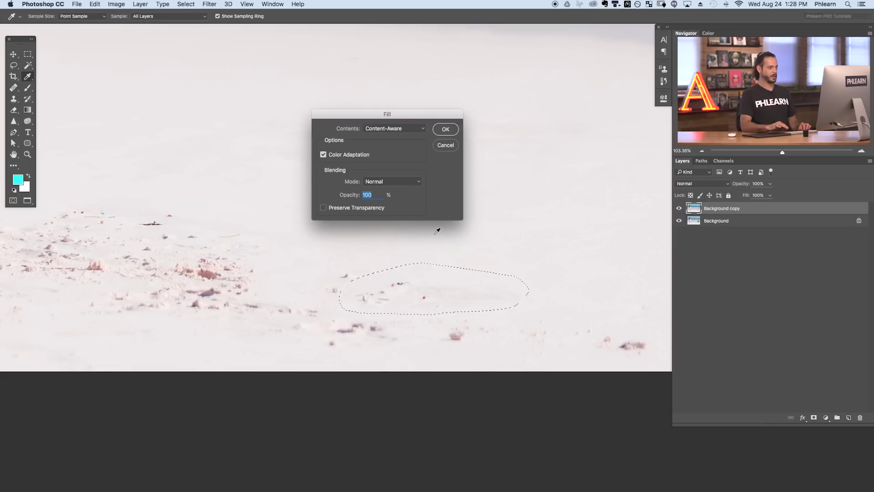
key(Return)
mouse_move(318, 276)
mouse_down()
mouse_move(348, 300)
mouse_move(337, 255)
mouse_up()
key(shift+BackSpace)
key(Return)
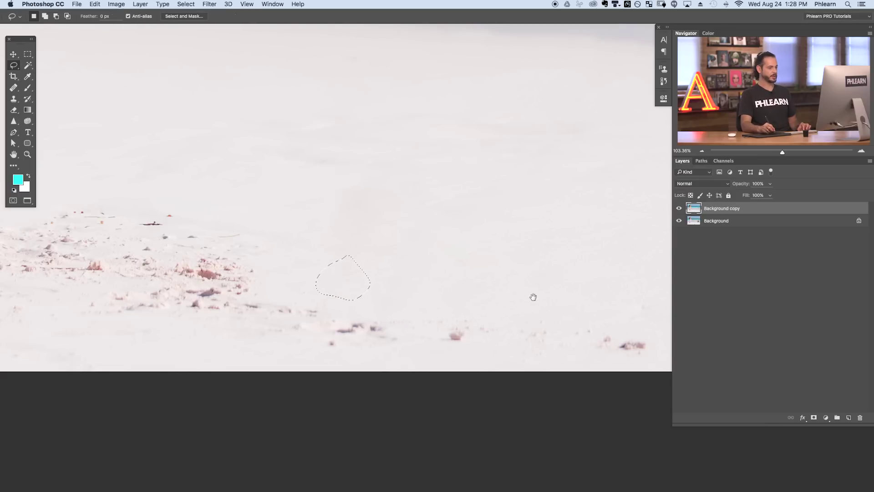
mouse_move(533, 297)
mouse_down()
mouse_move(401, 308)
mouse_move(513, 321)
mouse_move(409, 299)
mouse_up()
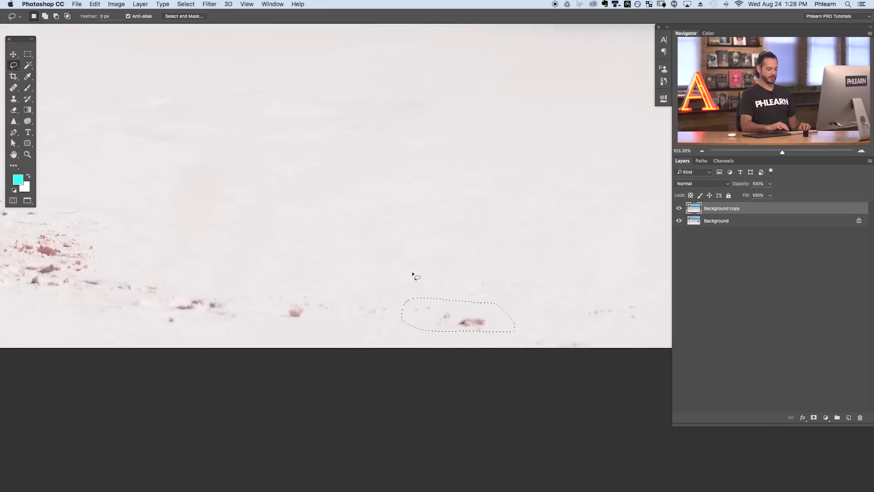
key(shift+BackSpace)
key(Return)
Fill the next debris clump, the remaining debris and the faint specks with Content-Aware fill
mouse_move(291, 276)
mouse_down()
mouse_move(248, 283)
mouse_move(390, 326)
mouse_move(364, 278)
mouse_up()
key(shift+BackSpace)
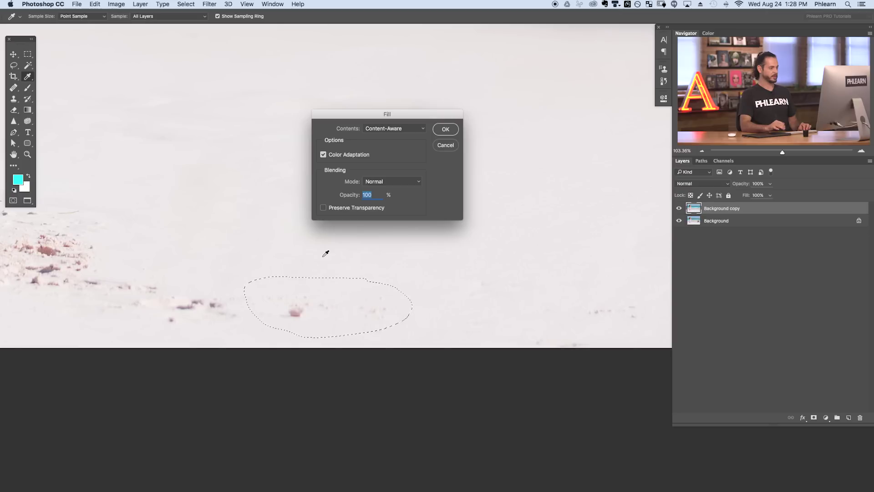
key(Return)
scroll(237, 260, left, 5)
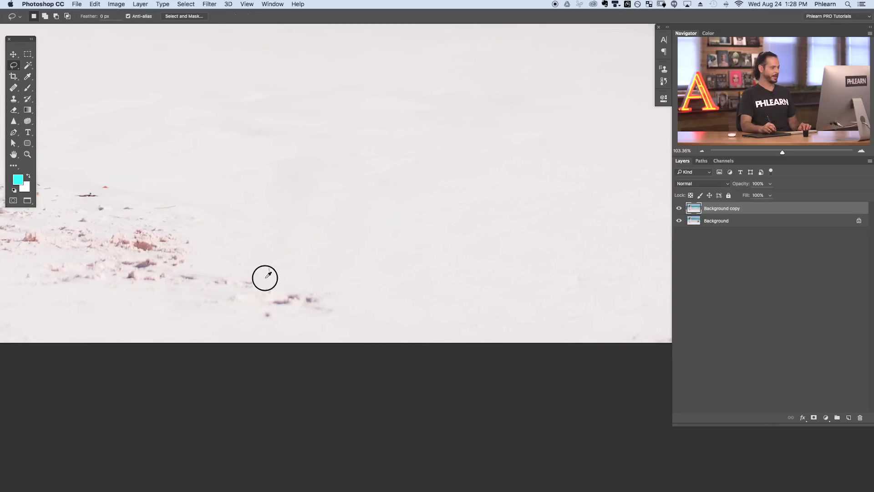
mouse_move(268, 274)
mouse_down()
mouse_move(203, 296)
mouse_move(333, 318)
mouse_move(337, 268)
mouse_up()
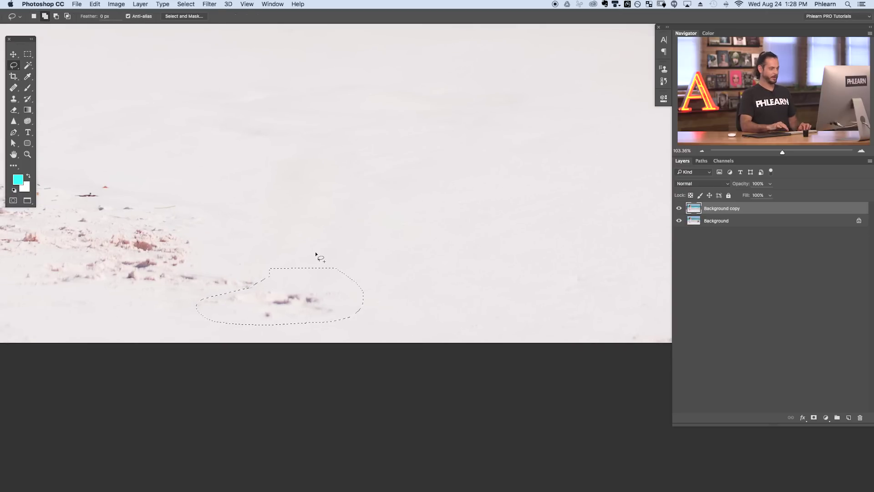
key(shift+BackSpace)
key(Return)
scroll(318, 264, right, 10)
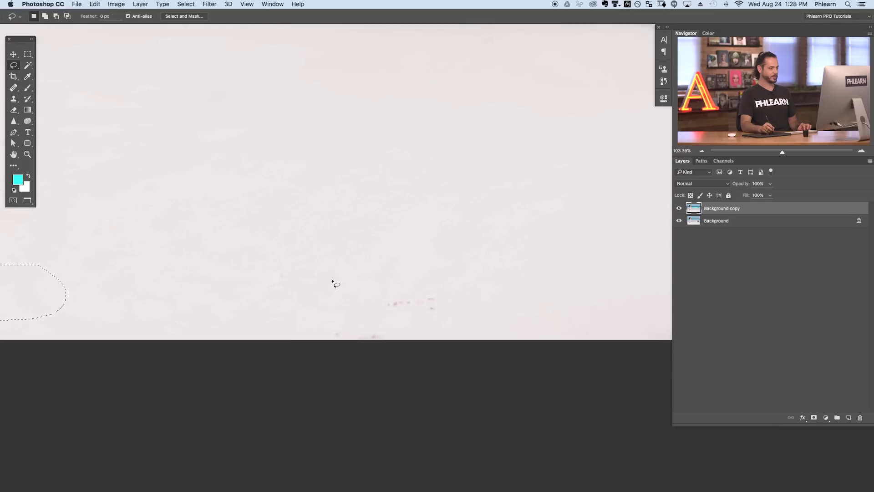
mouse_move(439, 284)
mouse_down()
mouse_move(354, 294)
mouse_move(398, 320)
mouse_move(454, 316)
mouse_move(440, 283)
mouse_up()
key(shift+BackSpace)
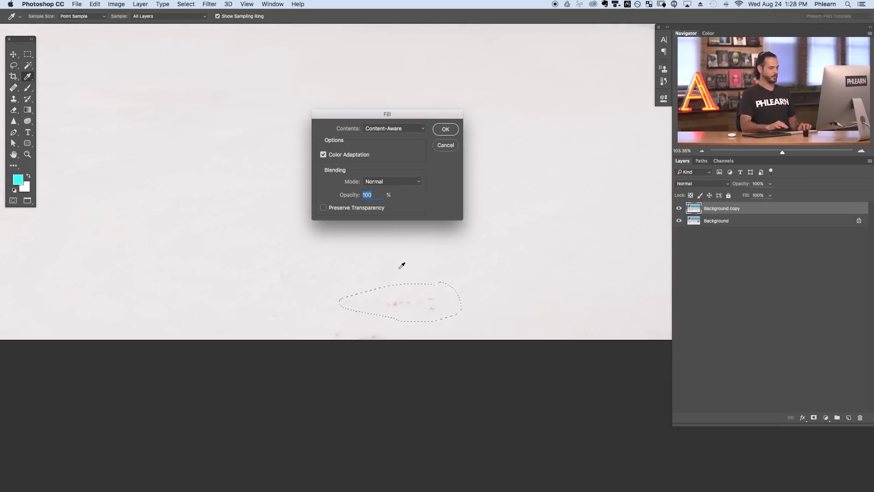
key(Return)
Lasso the footprints and debris right of the feet and Content-Aware fill them away
key(l)
scroll(420, 279, up, 5)
scroll(478, 310, left, 2)
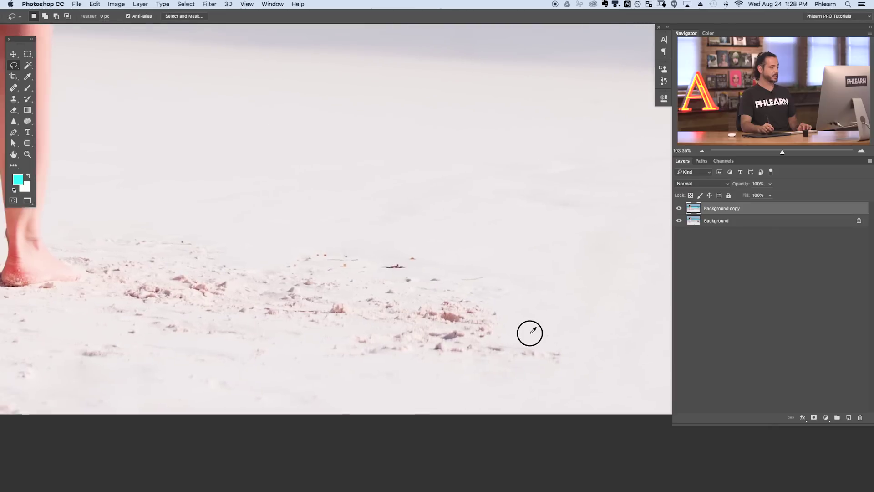
scroll(486, 296, left, 2)
scroll(486, 297, down, 1)
mouse_move(348, 232)
mouse_down()
mouse_move(273, 275)
mouse_move(286, 344)
mouse_move(381, 373)
mouse_move(504, 383)
mouse_move(594, 367)
mouse_move(574, 303)
mouse_move(516, 262)
mouse_move(403, 229)
mouse_up()
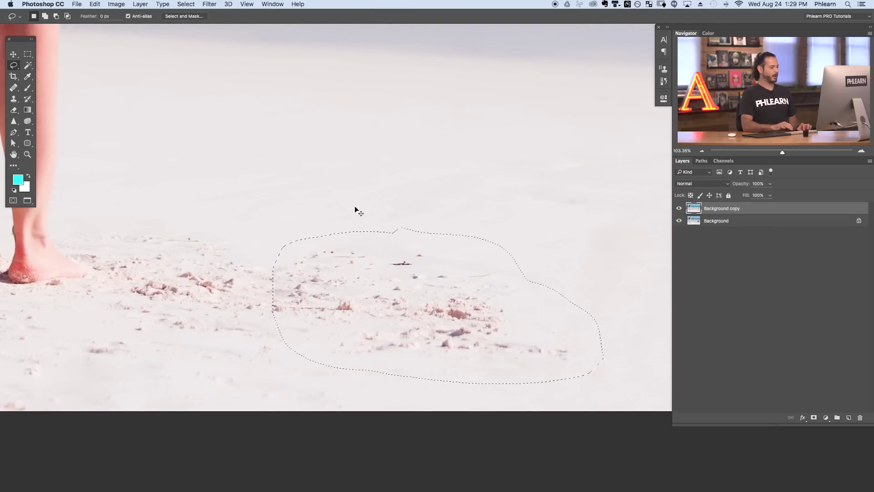
key(super+1)
key(super+minus)
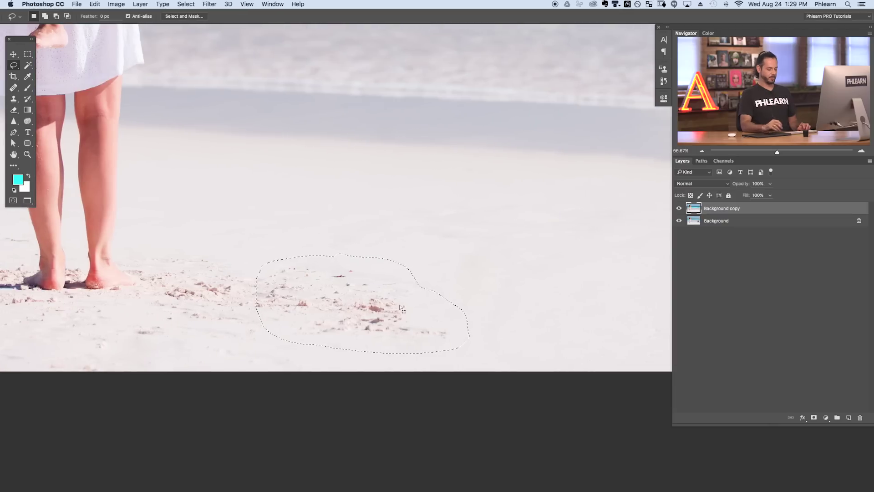
key(shift+BackSpace)
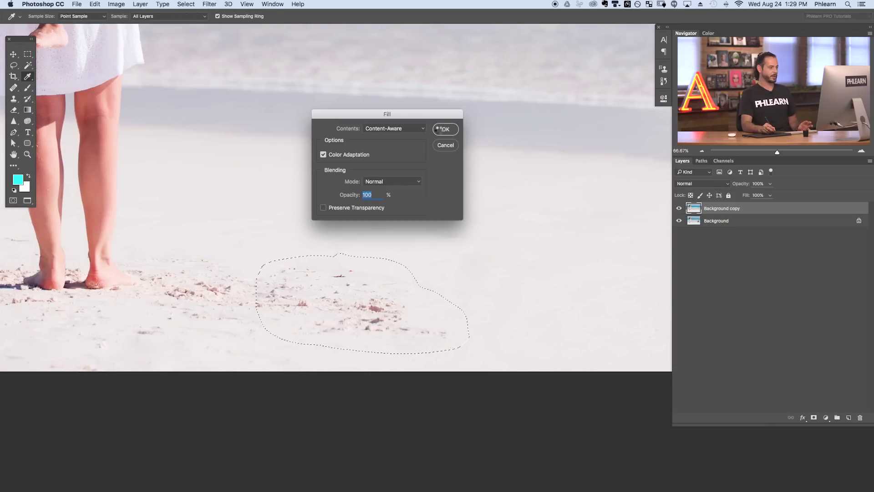
click(439, 129)
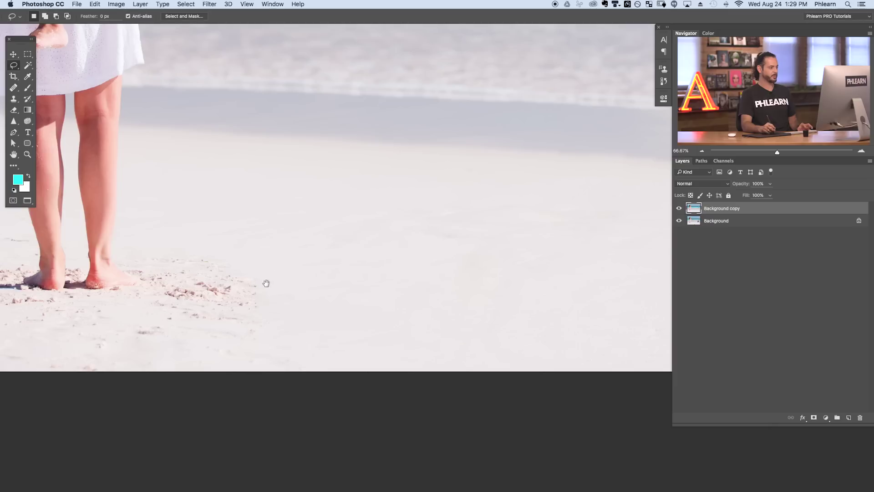
Fill away the sand marks right of the feet and outline the specks left of them
mouse_move(266, 283)
mouse_down()
mouse_move(377, 277)
mouse_move(287, 253)
mouse_move(259, 314)
mouse_move(314, 353)
mouse_move(392, 274)
mouse_move(386, 262)
mouse_up()
key(shift+BackSpace)
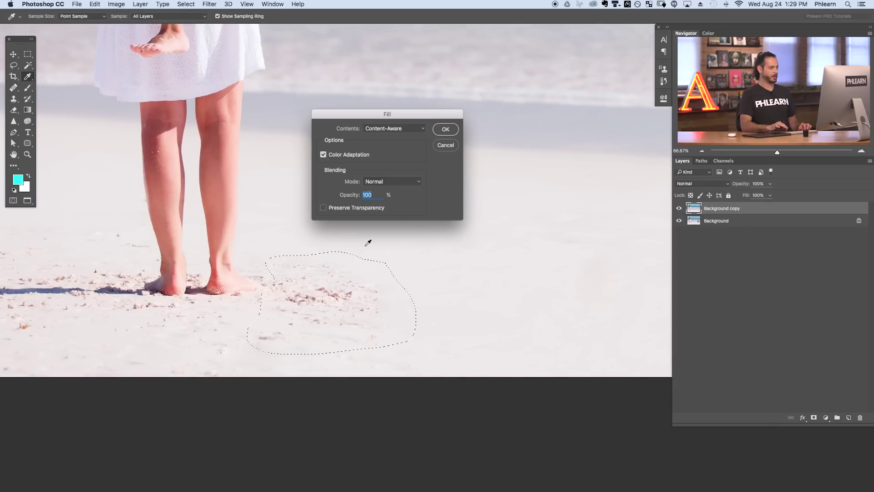
key(Return)
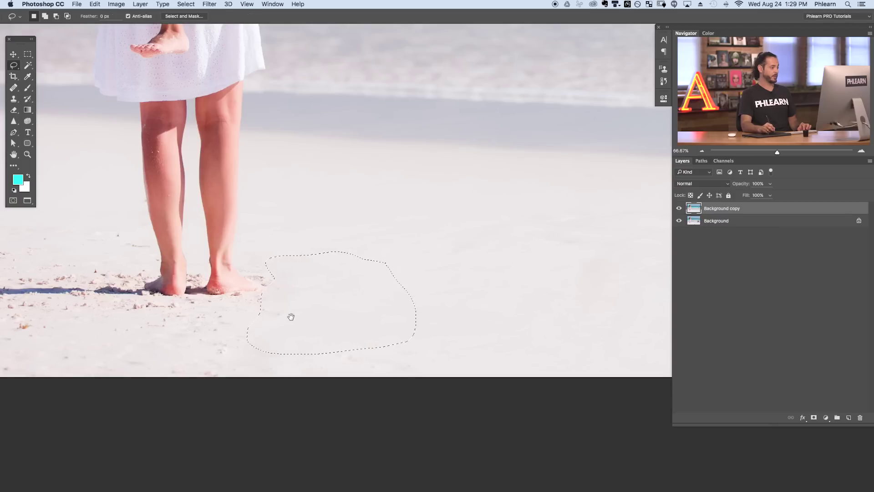
drag(291, 316, 425, 317)
mouse_move(155, 246)
mouse_down()
mouse_move(175, 238)
mouse_move(127, 248)
mouse_move(127, 282)
mouse_move(143, 302)
mouse_move(225, 299)
mouse_move(234, 237)
mouse_up()
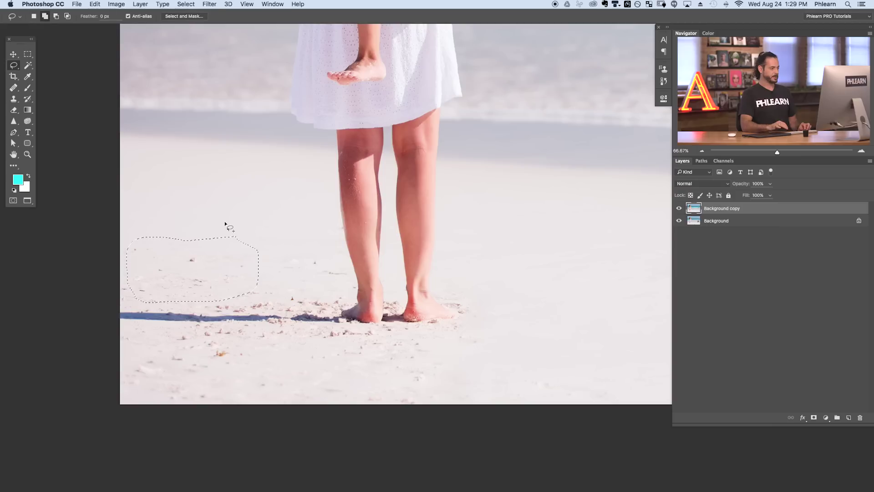
Content-Aware fill the sand specks left of the feet and two more nearby sand patches
key(shift+BackSpace)
key(Return)
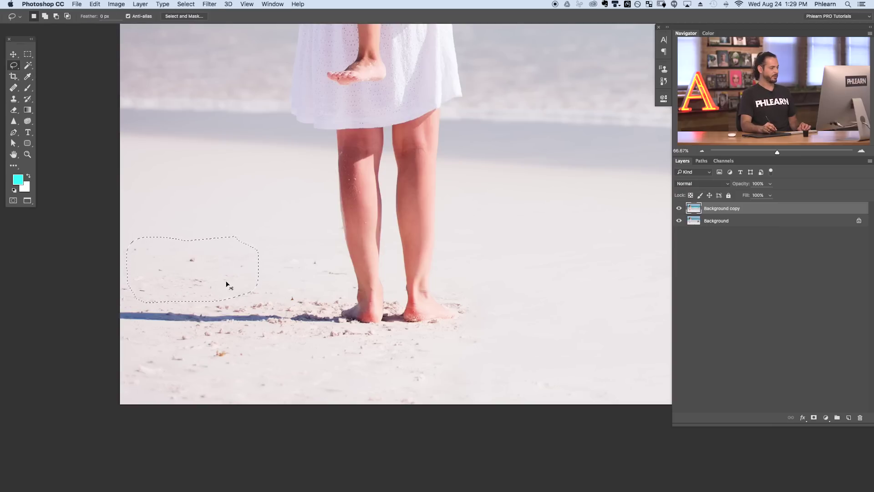
key(super+d)
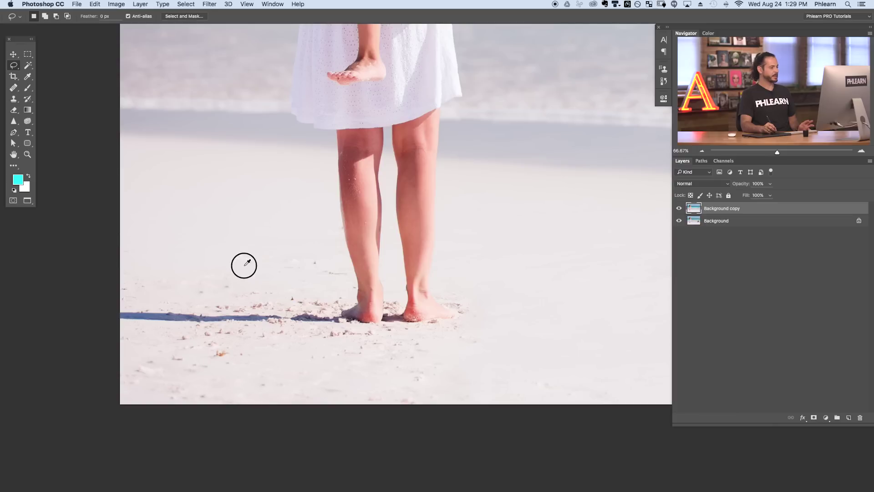
mouse_move(244, 264)
mouse_down()
mouse_move(182, 292)
mouse_move(234, 297)
mouse_move(221, 264)
mouse_up()
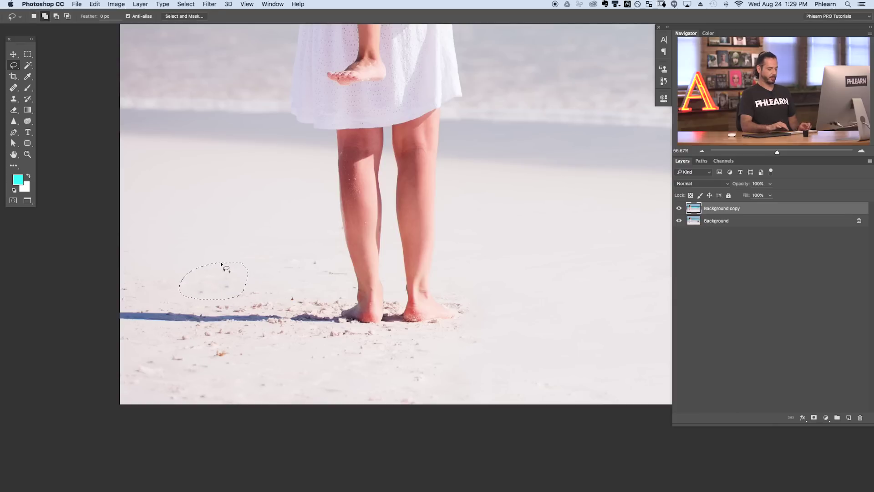
key(shift+BackSpace)
key(Return)
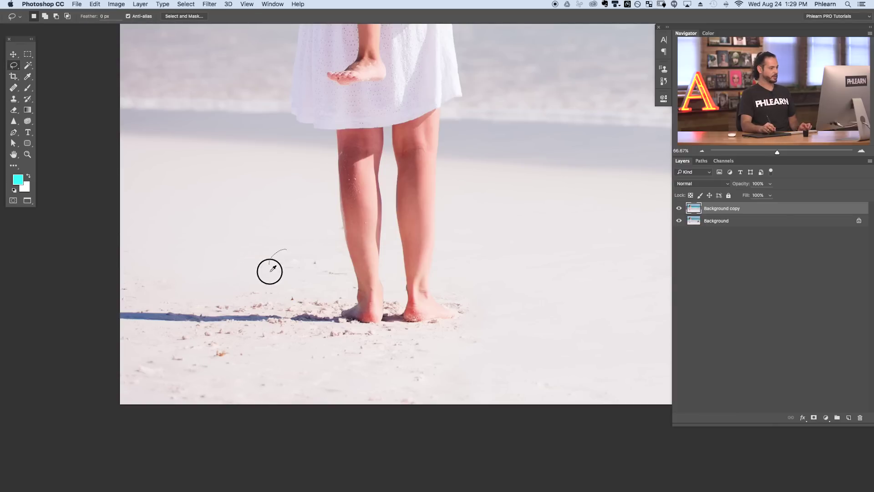
mouse_move(270, 269)
mouse_down()
mouse_move(309, 284)
mouse_move(353, 281)
mouse_move(324, 249)
mouse_up()
key(shift+BackSpace)
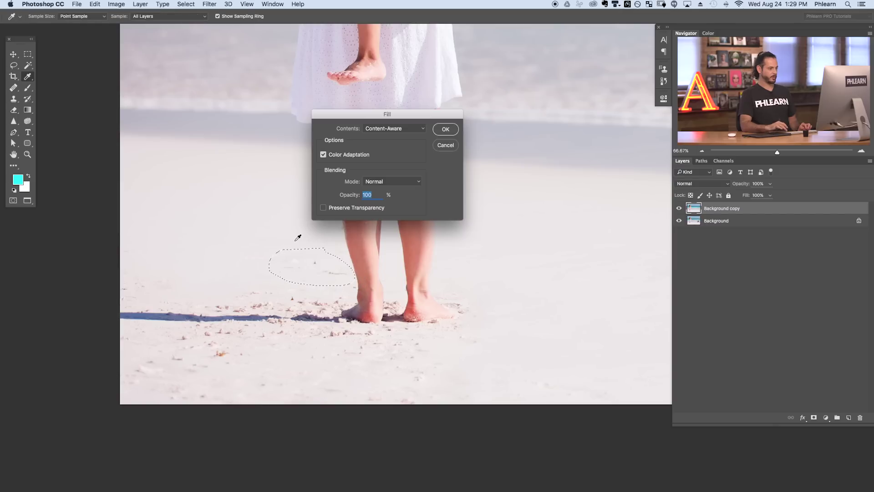
key(Return)
Content-Aware fill the debris below the feet and near the bottom of the sand
mouse_move(425, 337)
mouse_down()
mouse_move(322, 345)
mouse_move(320, 369)
mouse_move(414, 371)
mouse_move(428, 337)
mouse_up()
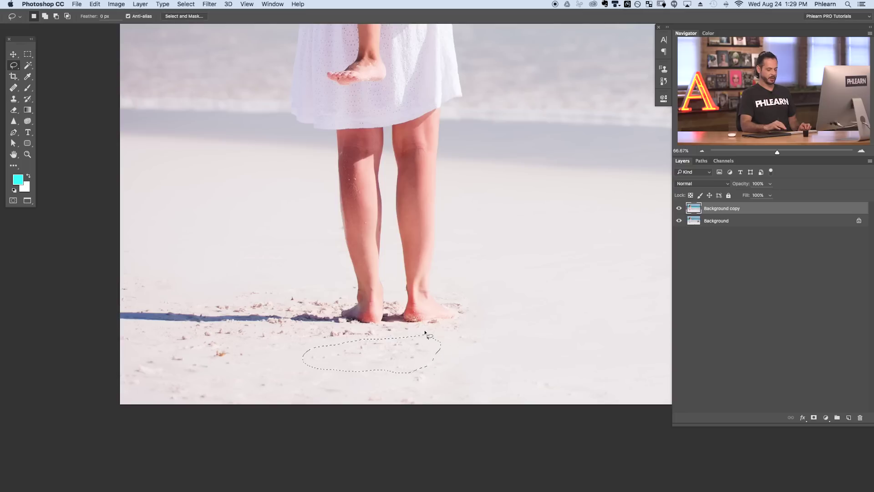
key(shift+BackSpace)
key(Return)
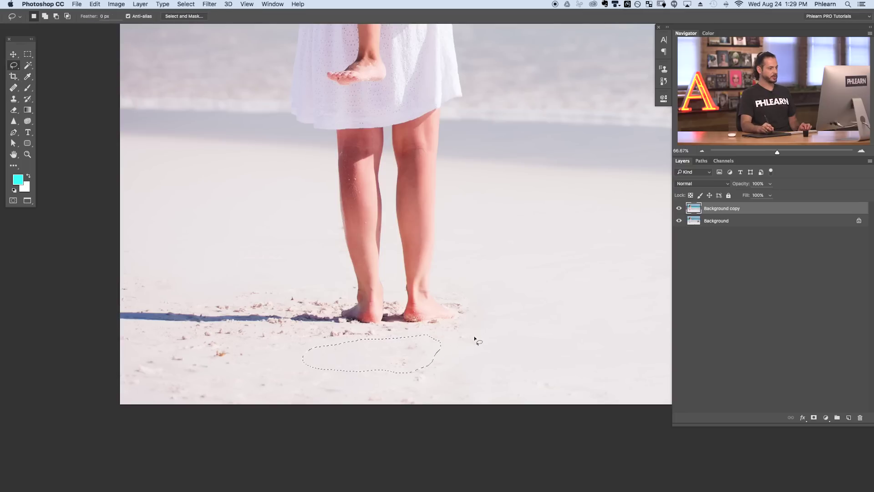
mouse_move(442, 363)
mouse_down()
mouse_move(351, 388)
mouse_move(471, 400)
mouse_move(439, 359)
mouse_move(477, 359)
mouse_move(403, 335)
mouse_move(433, 376)
mouse_move(489, 325)
mouse_move(452, 323)
mouse_up()
key(shift+BackSpace)
key(Return)
Dismiss the nothing-selected warning, then fill the sand and shadow at lower left
key(Return)
key(shift+BackSpace)
key(Return)
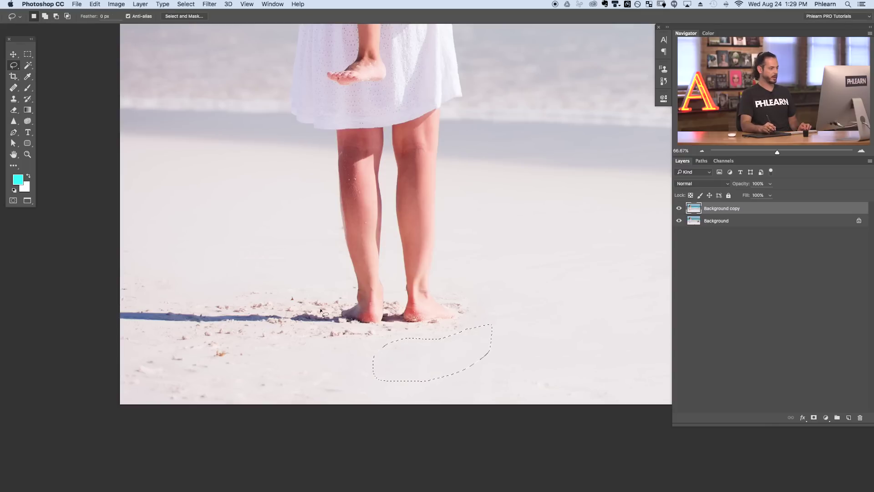
mouse_move(258, 351)
mouse_down()
mouse_move(228, 345)
mouse_move(157, 357)
mouse_move(116, 377)
mouse_move(184, 393)
mouse_move(268, 356)
mouse_up()
key(shift+BackSpace)
key(Return)
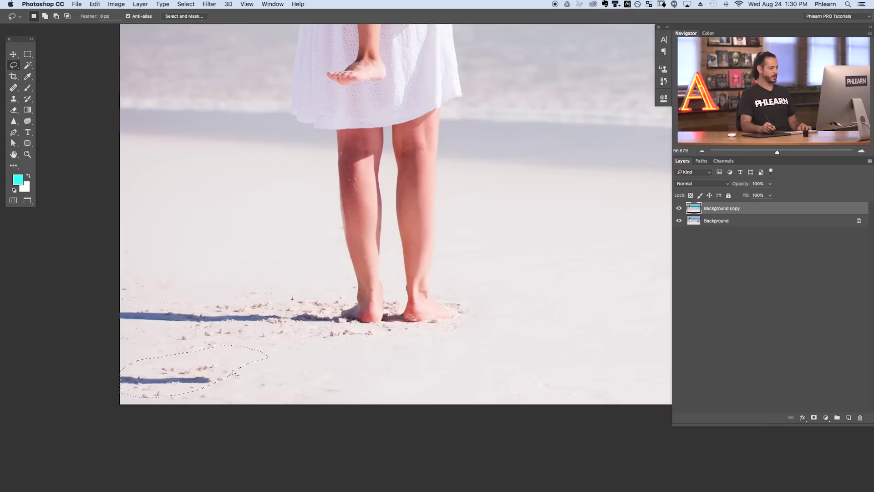
Content-Aware Fill the lower-left shadow, nearby debris and corner debris with sand
key(shift+BackSpace)
key(Return)
mouse_move(264, 349)
mouse_down()
mouse_move(223, 344)
mouse_move(189, 357)
mouse_move(234, 380)
mouse_move(259, 344)
mouse_up()
key(shift+BackSpace)
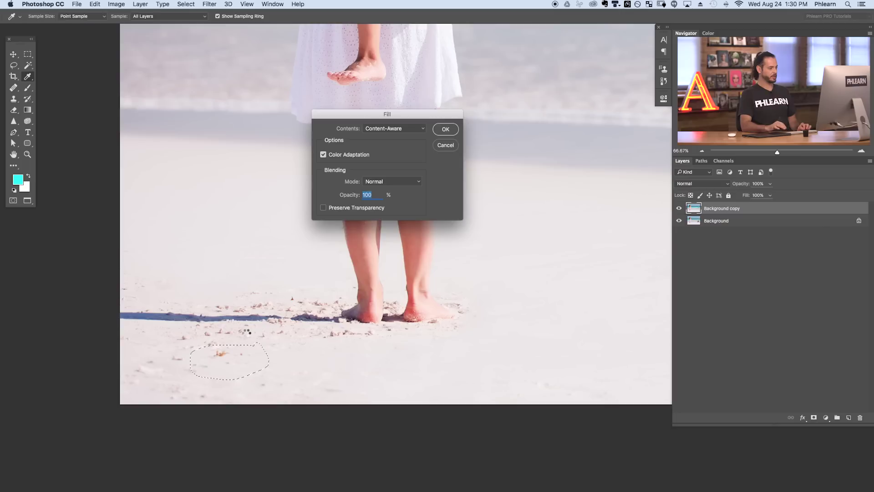
key(Return)
mouse_move(175, 338)
mouse_down()
mouse_move(141, 350)
mouse_move(181, 340)
mouse_move(150, 349)
mouse_up()
key(shift+BackSpace)
key(Return)
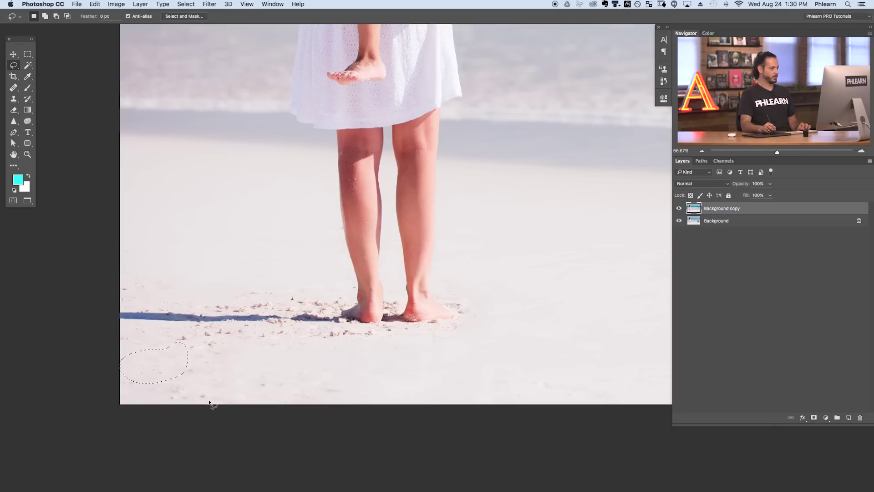
Content-Aware Fill the debris along the bottom edge and near the feet's shadow
mouse_move(209, 402)
mouse_down()
mouse_move(162, 386)
mouse_move(215, 403)
mouse_up()
key(shift+BackSpace)
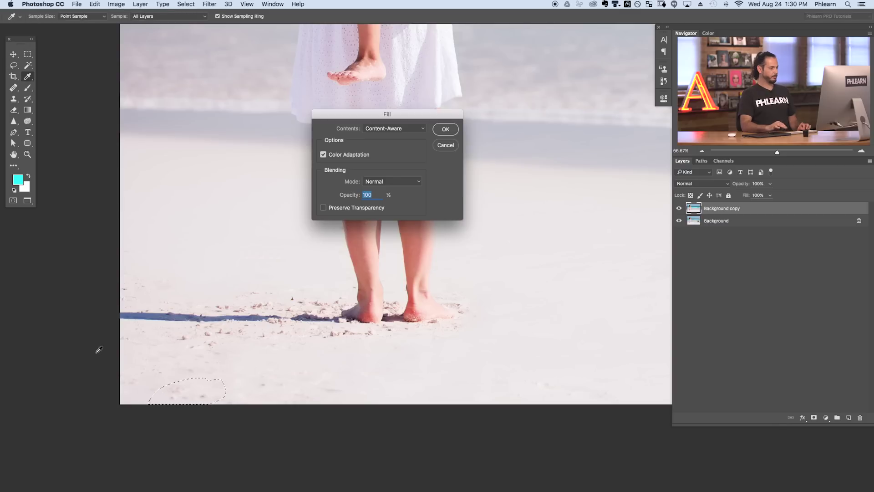
key(Return)
mouse_move(204, 325)
mouse_down()
mouse_move(166, 345)
mouse_move(214, 322)
mouse_move(246, 341)
mouse_move(219, 356)
mouse_up()
key(shift+BackSpace)
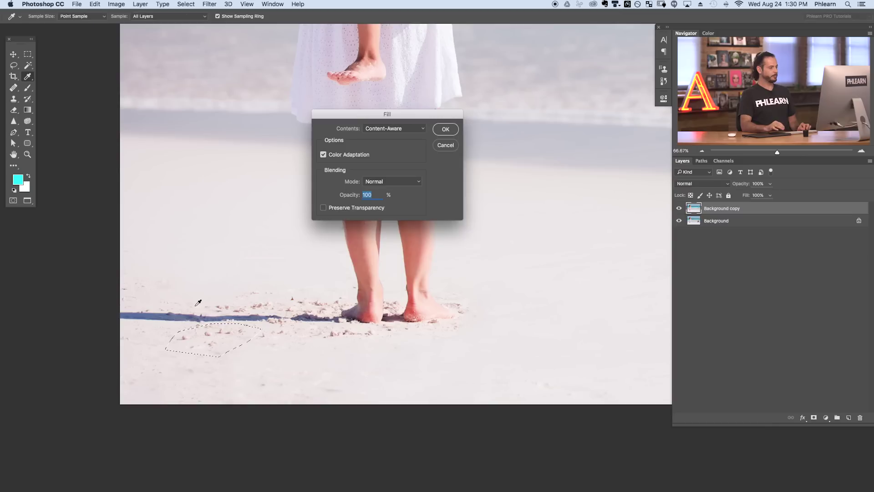
key(Return)
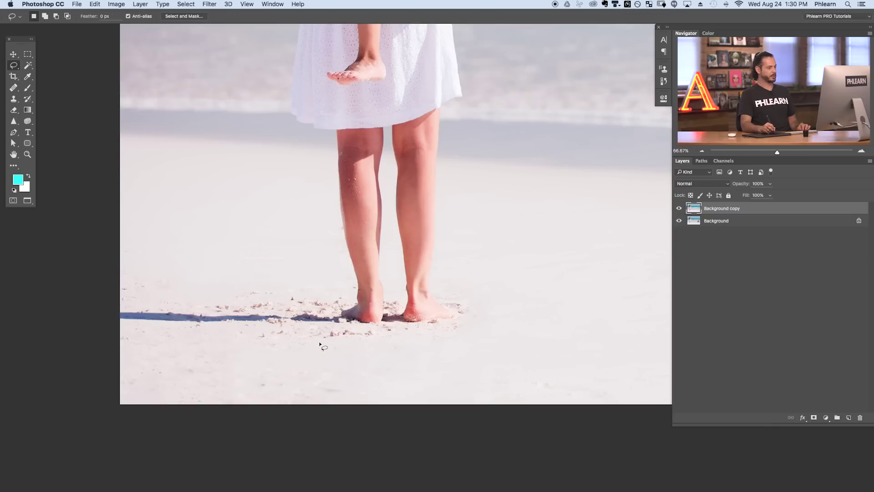
Content-Aware Fill the remaining debris below the feet, then zoom out to the whole photo
mouse_move(320, 345)
mouse_down()
mouse_move(324, 330)
mouse_move(390, 326)
mouse_move(378, 361)
mouse_up()
key(shift)
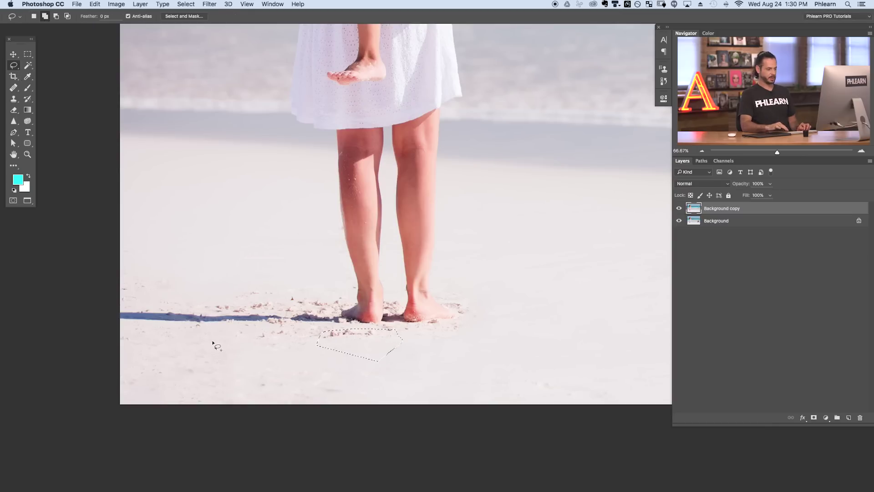
key(shift+BackSpace)
key(Return)
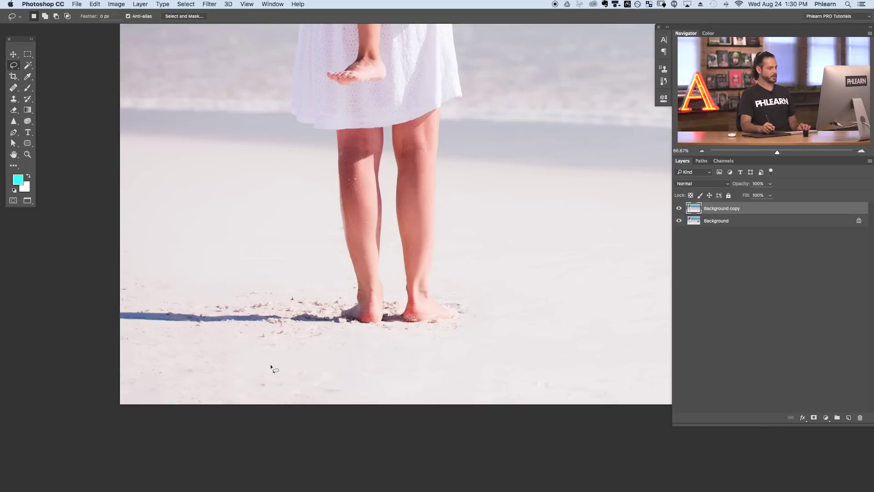
drag(456, 335, 458, 314)
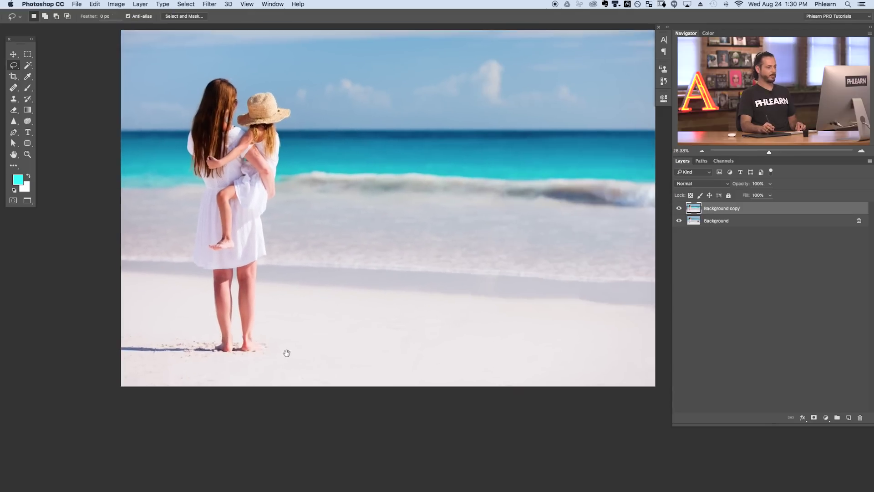
drag(358, 365, 352, 377)
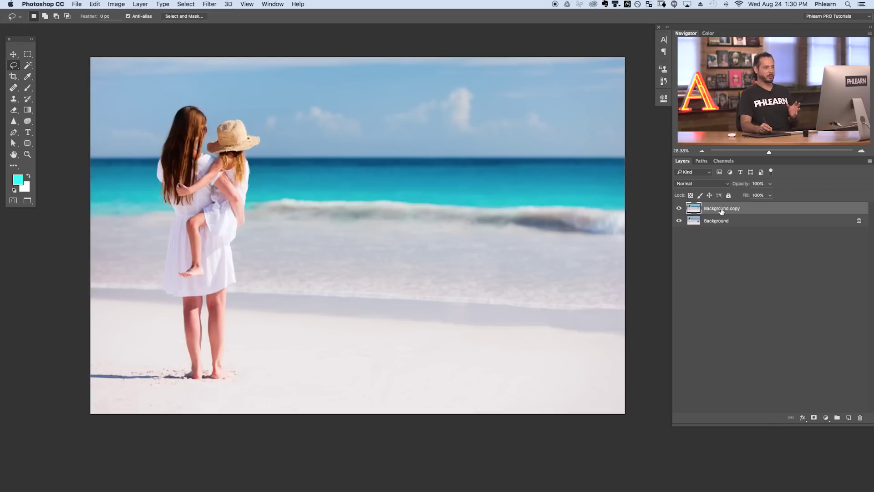
click(679, 208)
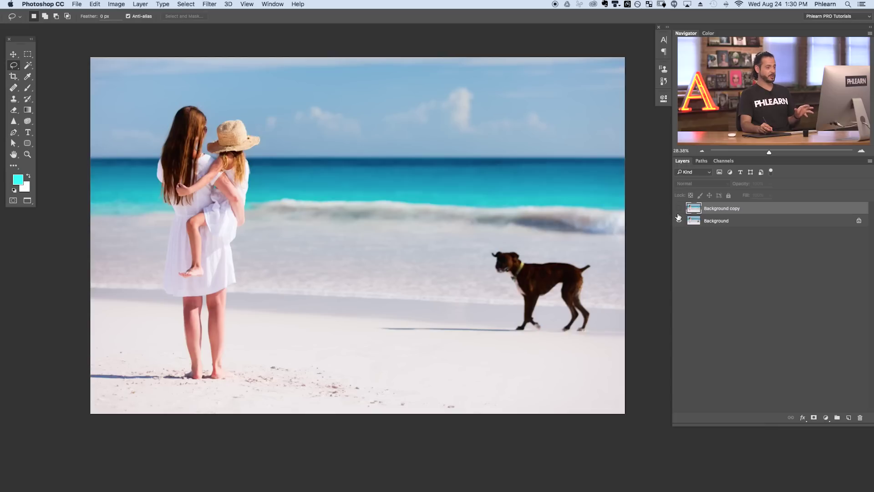
click(679, 209)
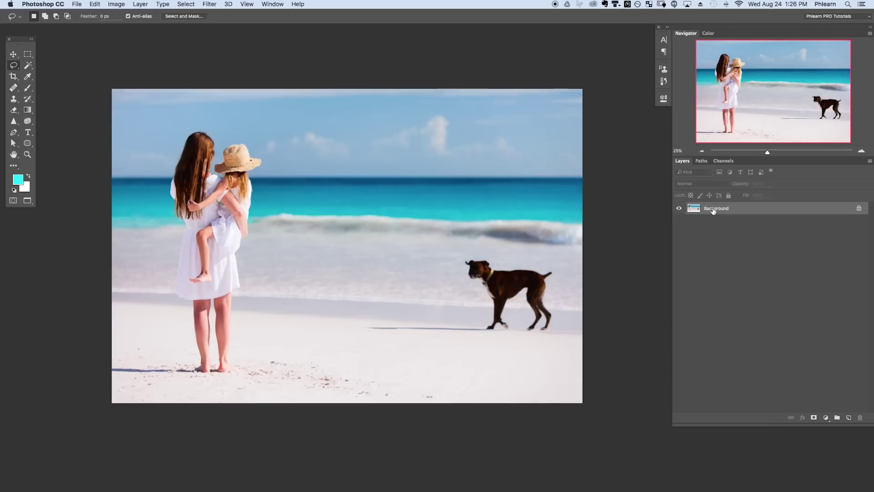
Duplicate the Background layer, then Content-Aware Fill the lassoed dog and its shadow via Edit > Fill
drag(713, 210, 849, 418)
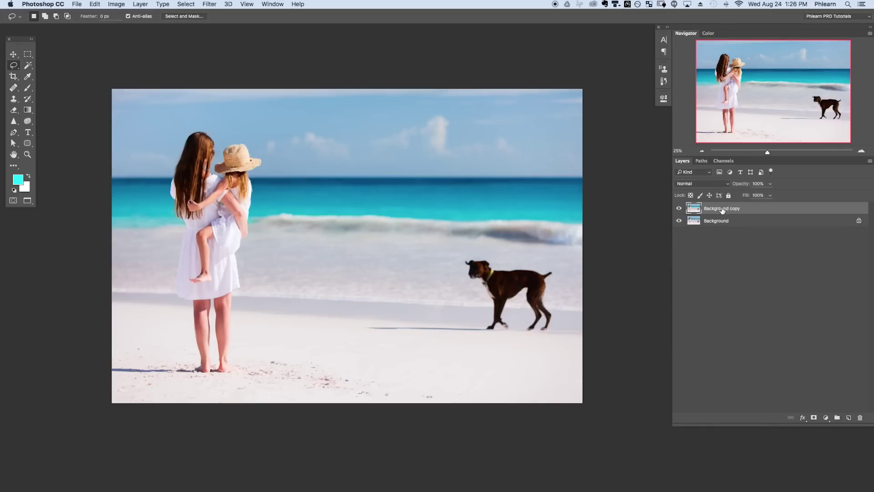
mouse_move(465, 253)
mouse_down()
mouse_move(457, 270)
mouse_move(475, 297)
mouse_move(476, 321)
mouse_move(370, 320)
mouse_move(363, 330)
mouse_move(440, 341)
mouse_move(558, 329)
mouse_move(555, 265)
mouse_move(460, 253)
mouse_up()
click(95, 4)
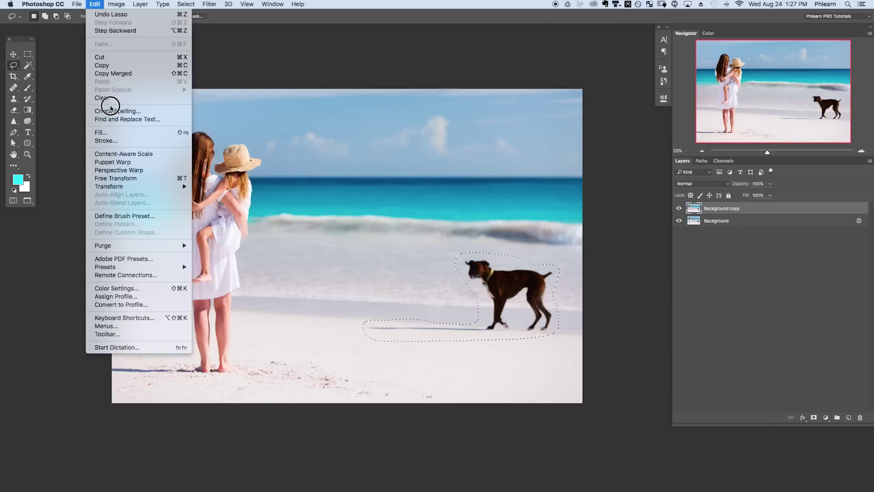
click(116, 133)
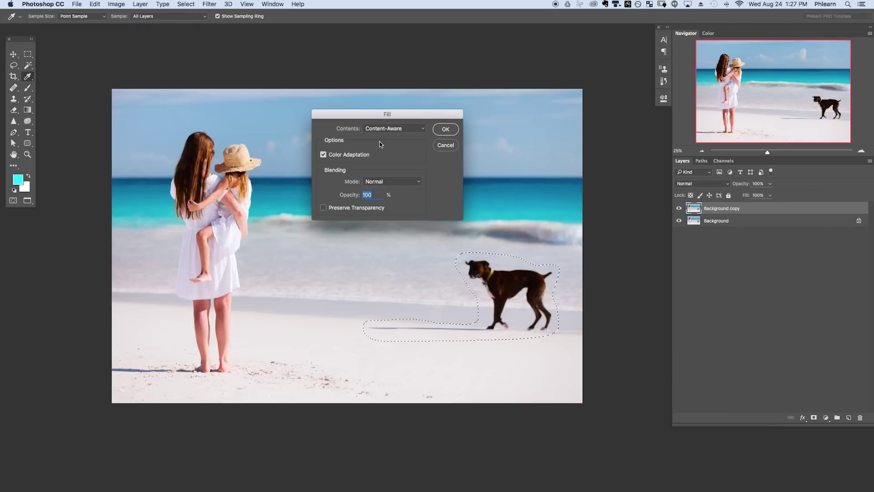
click(384, 129)
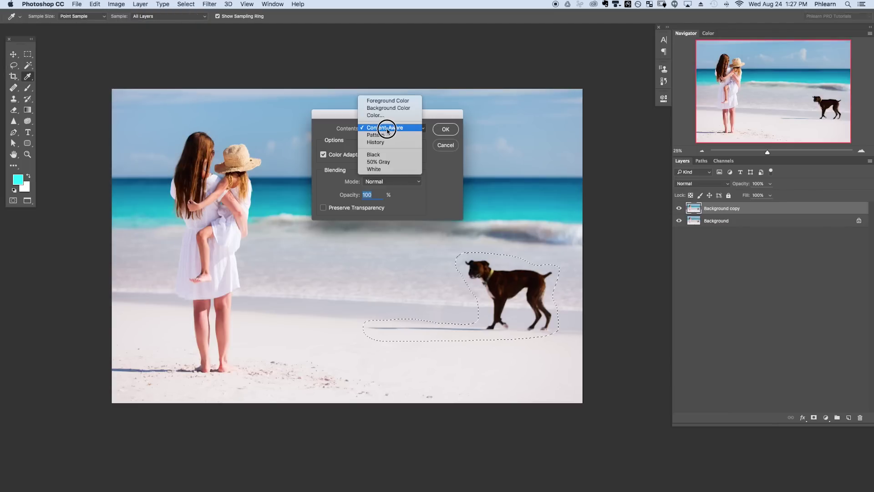
click(387, 130)
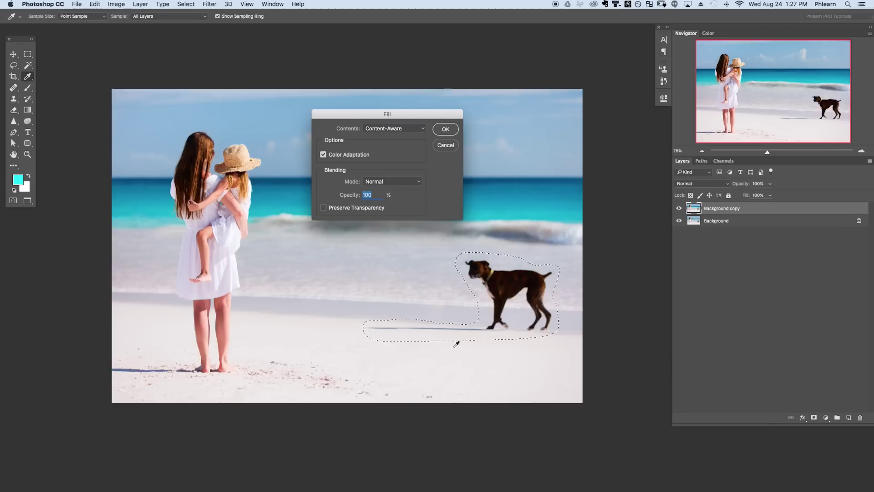
click(445, 129)
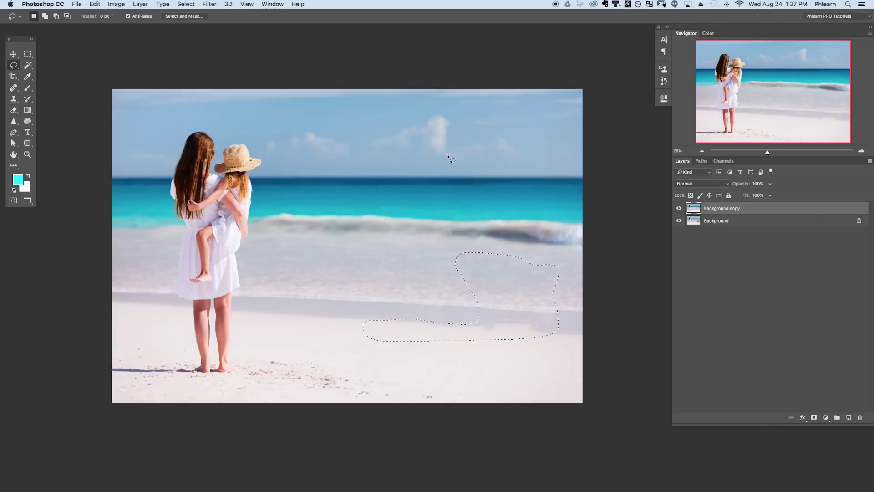
Deselect, then open Edit > Fill with Content-Aware for the leftover smudge where the dog stood
key(super+d)
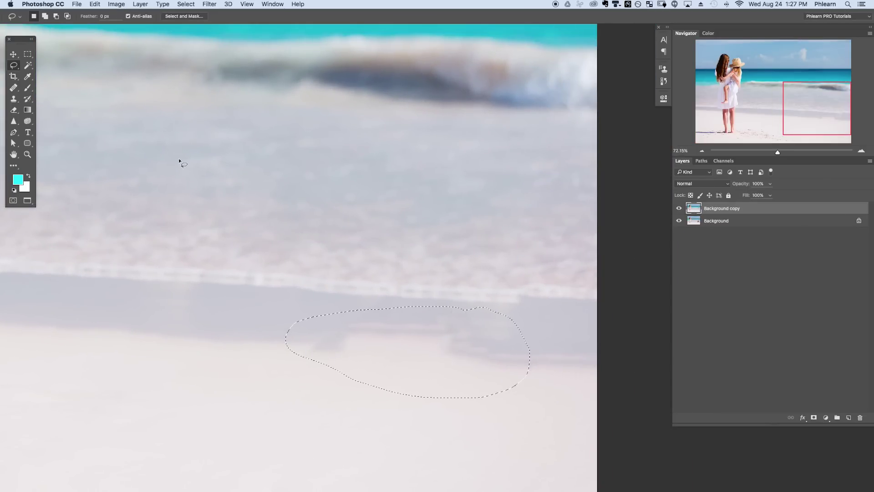
click(95, 4)
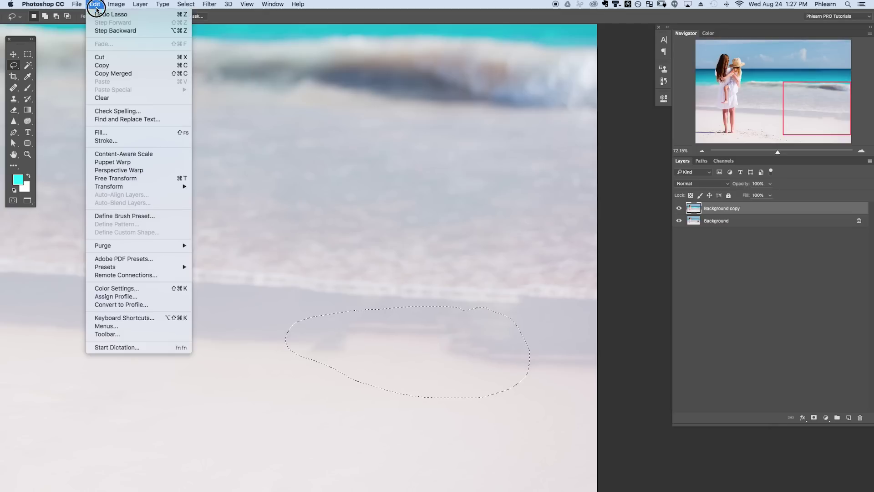
click(105, 133)
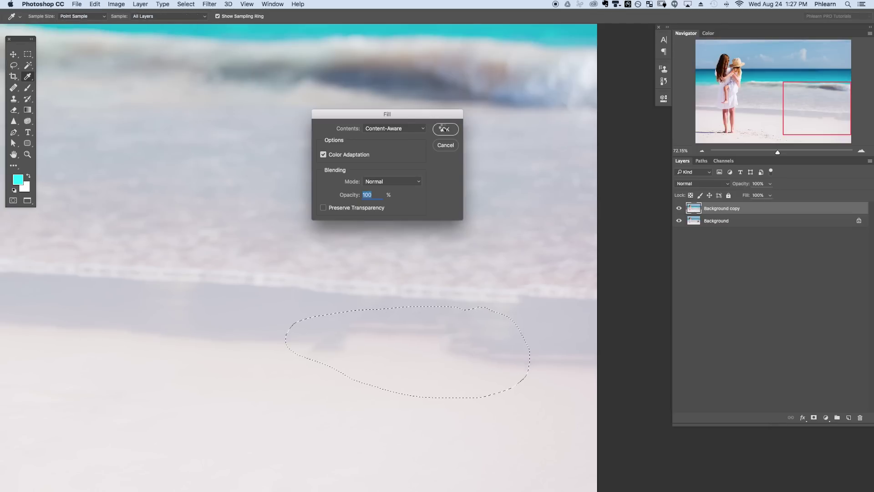